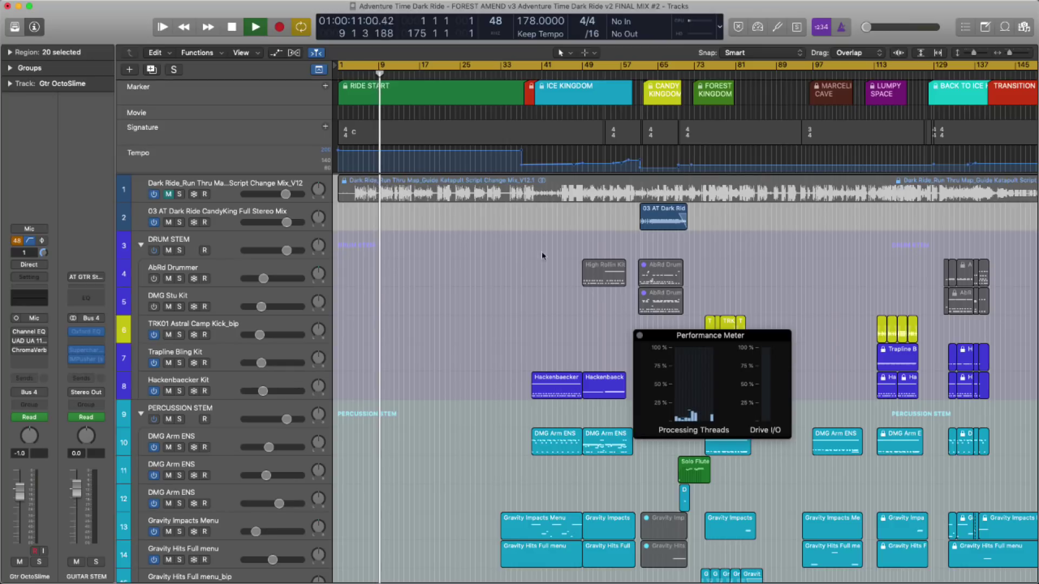
- Scroll down through the Dark Ride project's tracks and back up
{"action": "scroll", "coordinate": [578, 314], "scroll_direction": "down", "scroll_amount": 1}
{"action": "scroll", "coordinate": [577, 313], "scroll_direction": "down", "scroll_amount": 5}
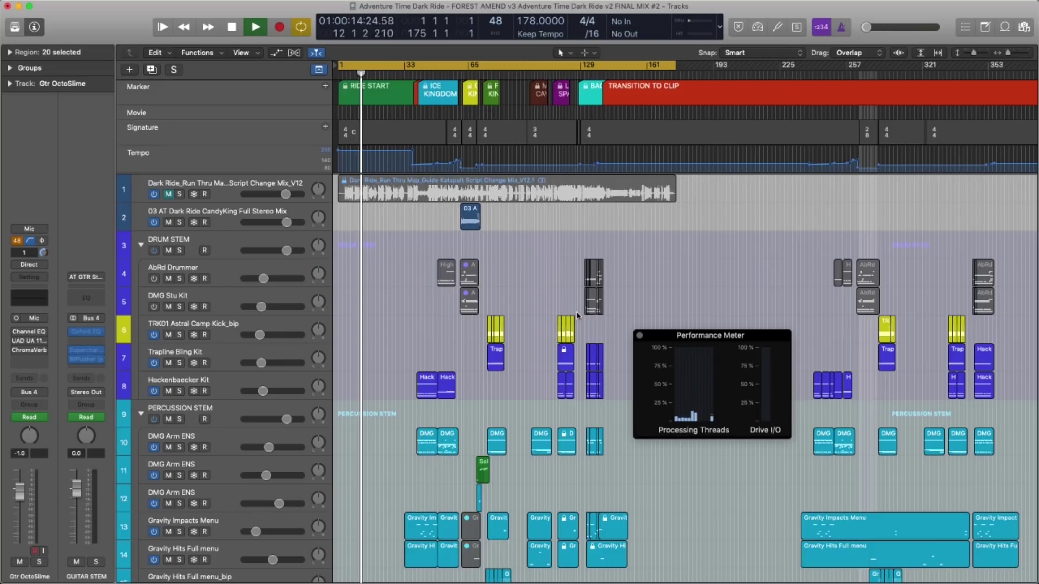
{"action": "scroll", "coordinate": [577, 316], "scroll_direction": "down", "scroll_amount": 10}
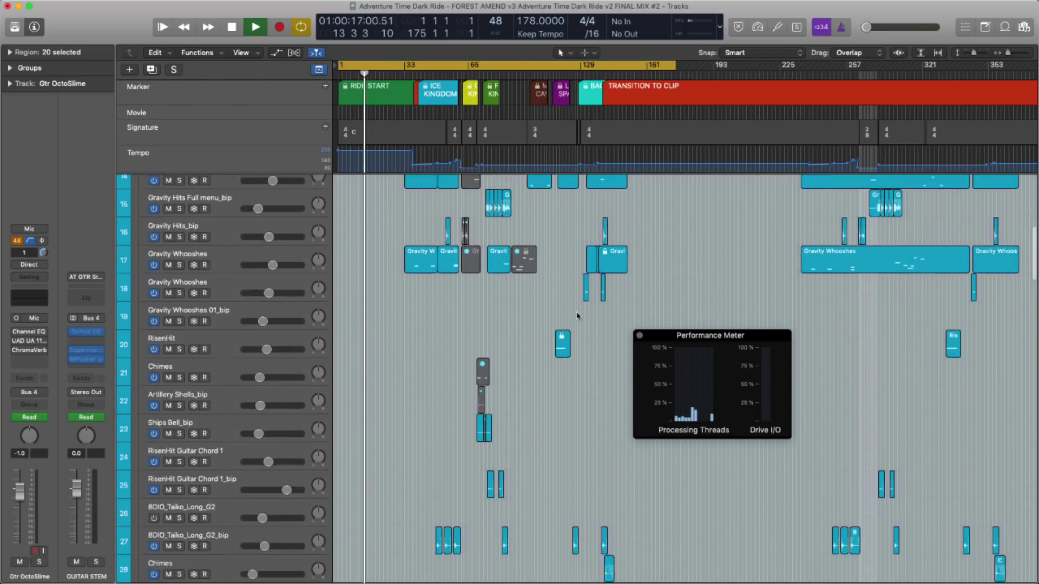
{"action": "scroll", "coordinate": [578, 315], "scroll_direction": "down", "scroll_amount": 10}
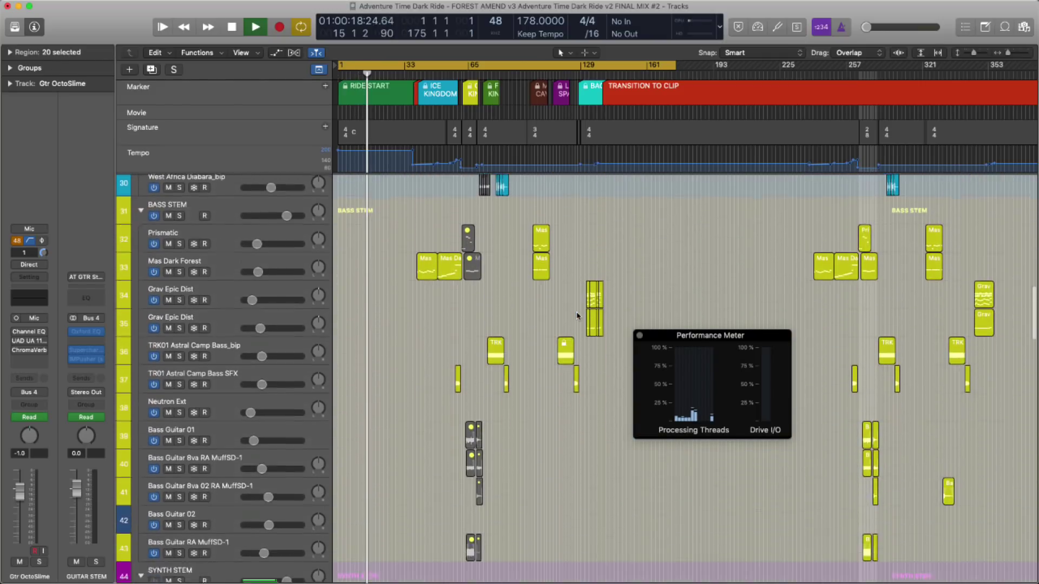
{"action": "scroll", "coordinate": [578, 315], "scroll_direction": "down", "scroll_amount": 10}
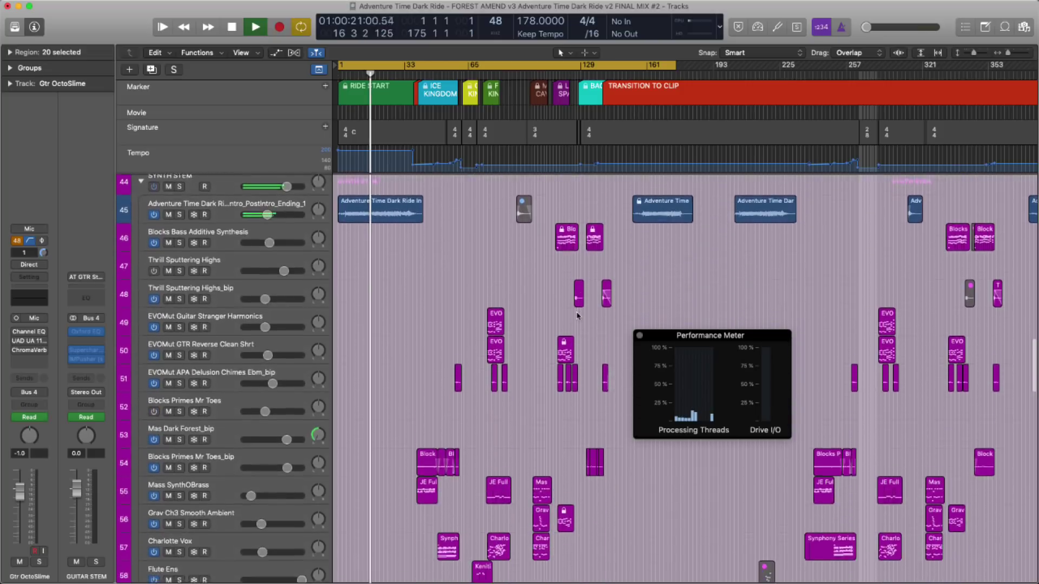
{"action": "scroll", "coordinate": [577, 316], "scroll_direction": "down", "scroll_amount": 9}
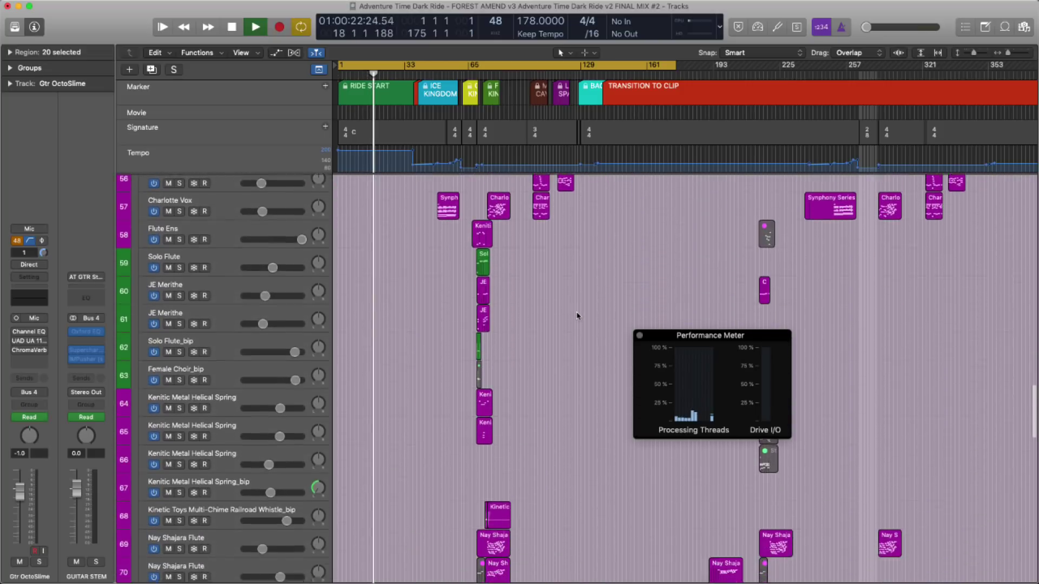
{"action": "scroll", "coordinate": [578, 316], "scroll_direction": "down", "scroll_amount": 9}
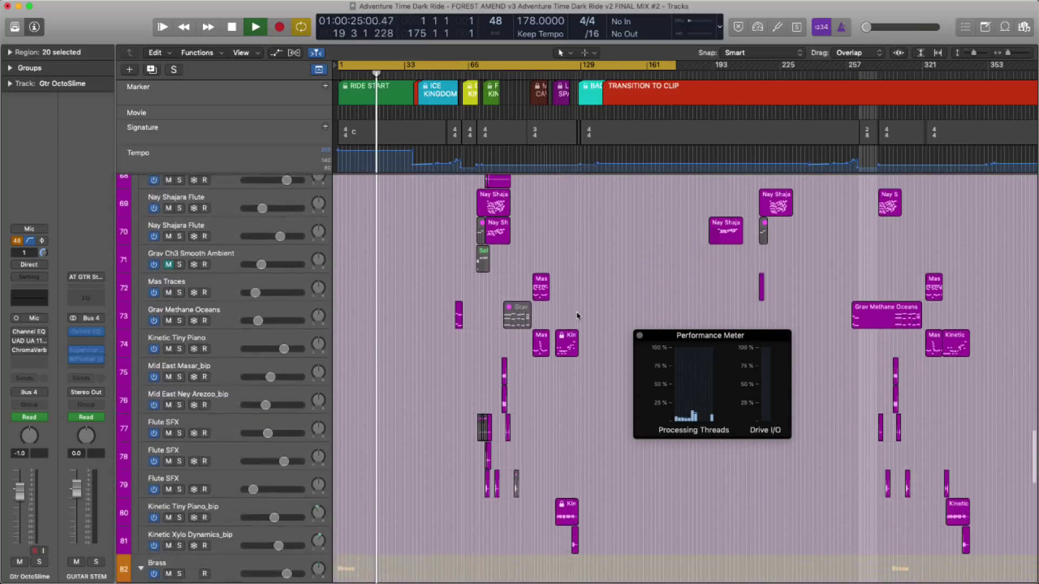
{"action": "scroll", "coordinate": [577, 315], "scroll_direction": "down", "scroll_amount": 10}
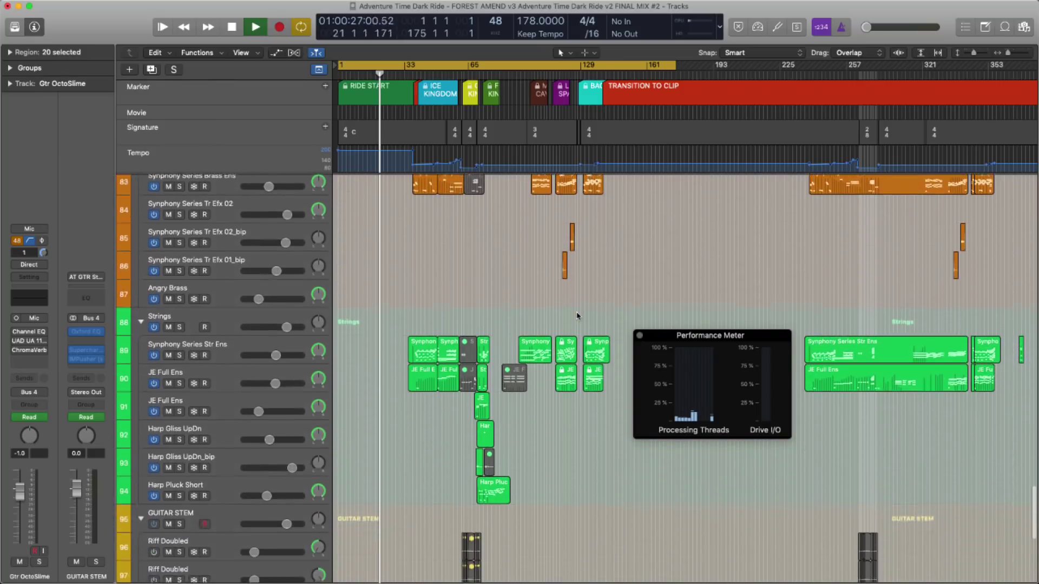
{"action": "scroll", "coordinate": [577, 316], "scroll_direction": "down", "scroll_amount": 5}
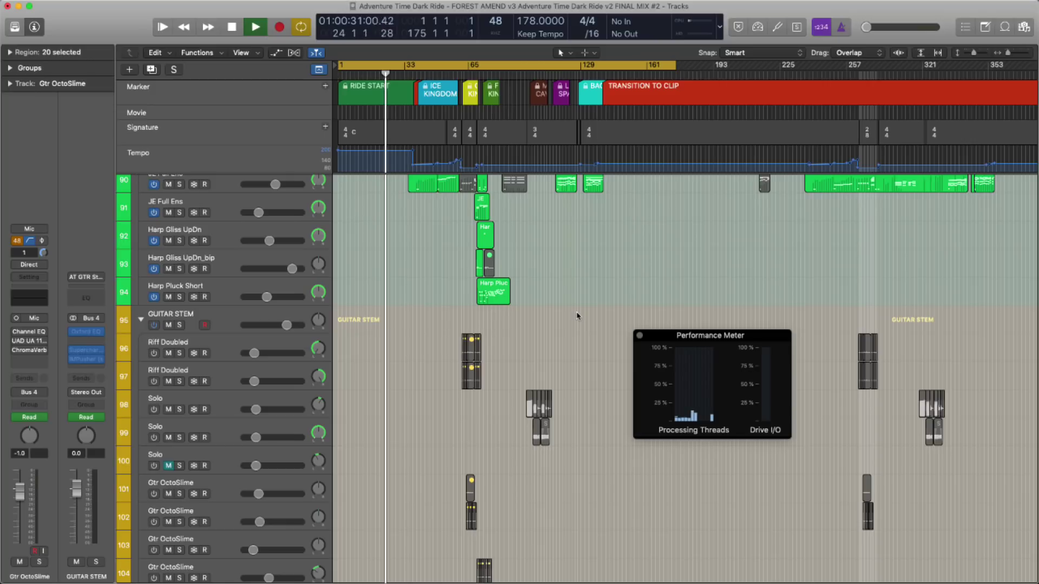
{"action": "scroll", "coordinate": [578, 316], "scroll_direction": "up", "scroll_amount": 5}
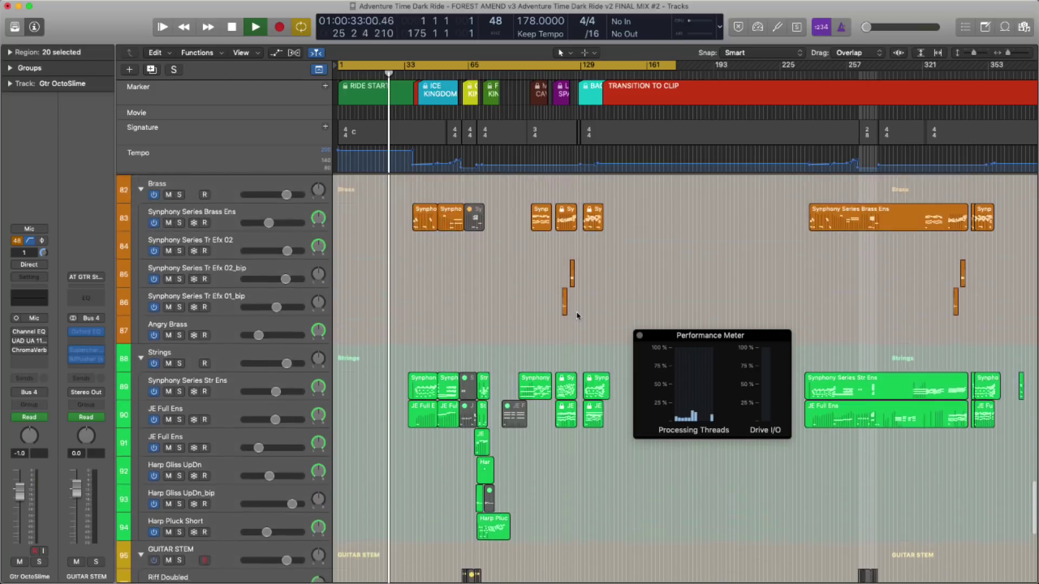
{"action": "scroll", "coordinate": [578, 315], "scroll_direction": "up", "scroll_amount": 2}
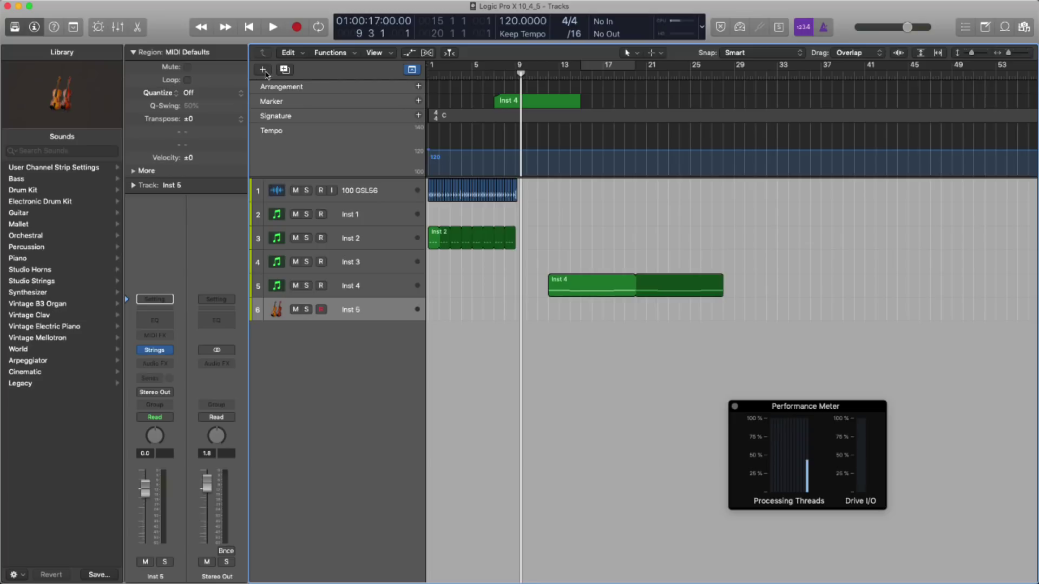
- Try creating 1000 new tracks; the count caps at 999, then cancel
{"action": "left_click", "coordinate": [264, 70]}
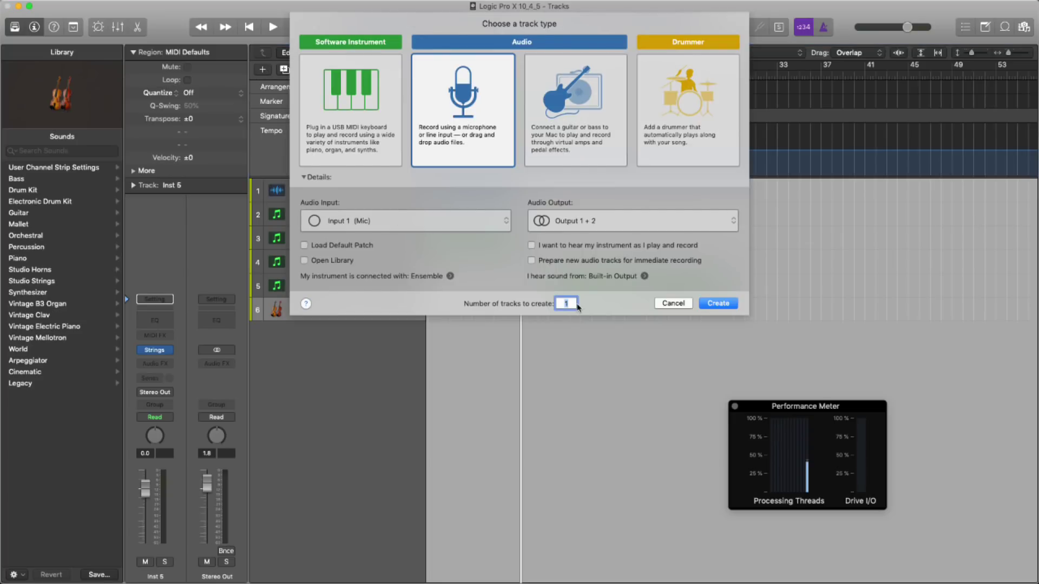
{"action": "left_click", "coordinate": [566, 304]}
{"action": "type", "text": "000"}
{"action": "type", "text": "100"}
{"action": "type", "text": "0"}
{"action": "key", "text": "Tab"}
{"action": "left_click", "coordinate": [679, 305]}
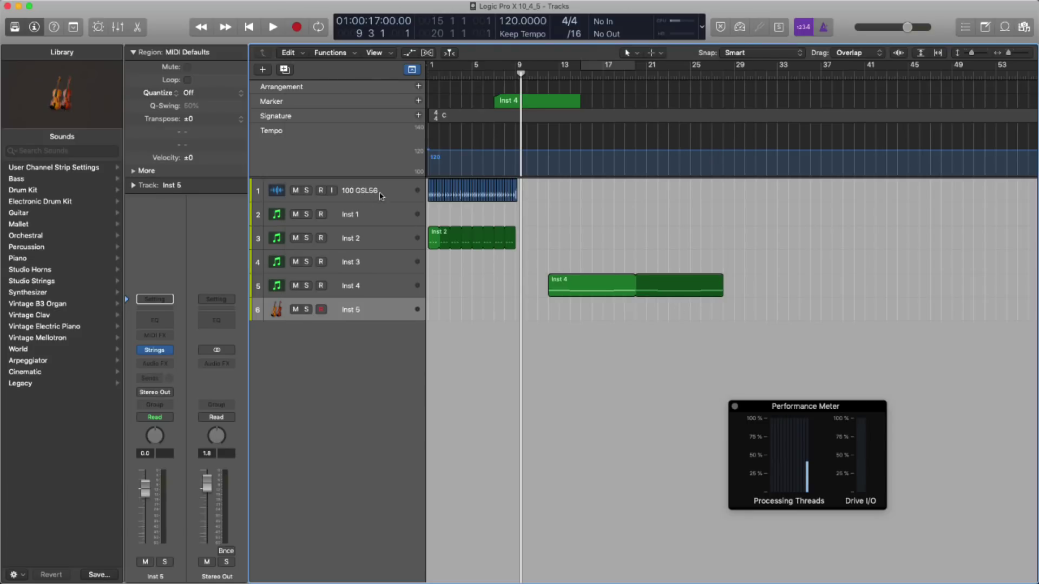
- Add Audio 2 duplicating 100 GSL56's settings, then retry an oversized count (clamped to 998) and cancel
{"action": "left_click", "coordinate": [385, 195]}
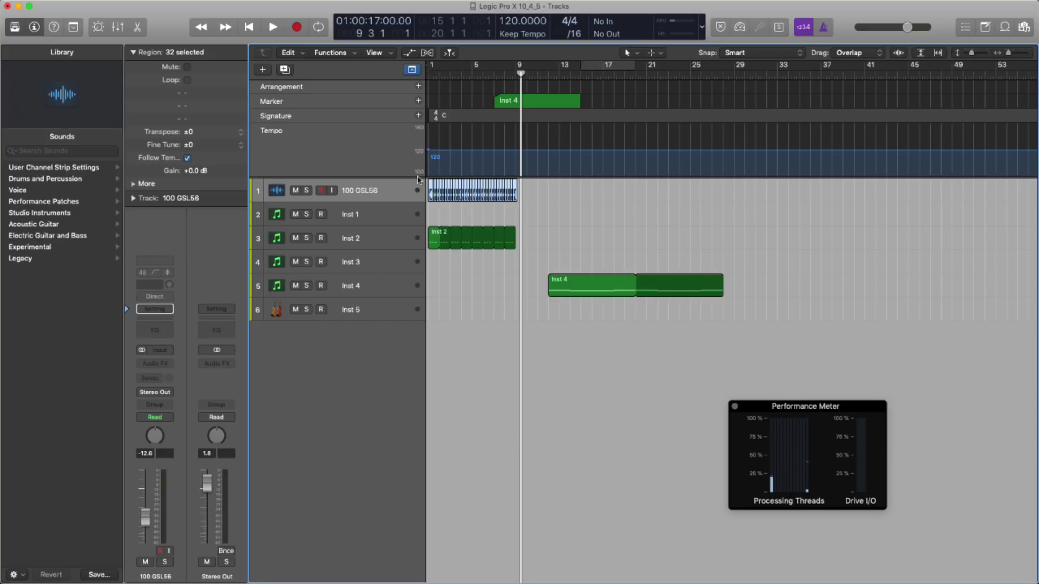
{"action": "left_click", "coordinate": [285, 70]}
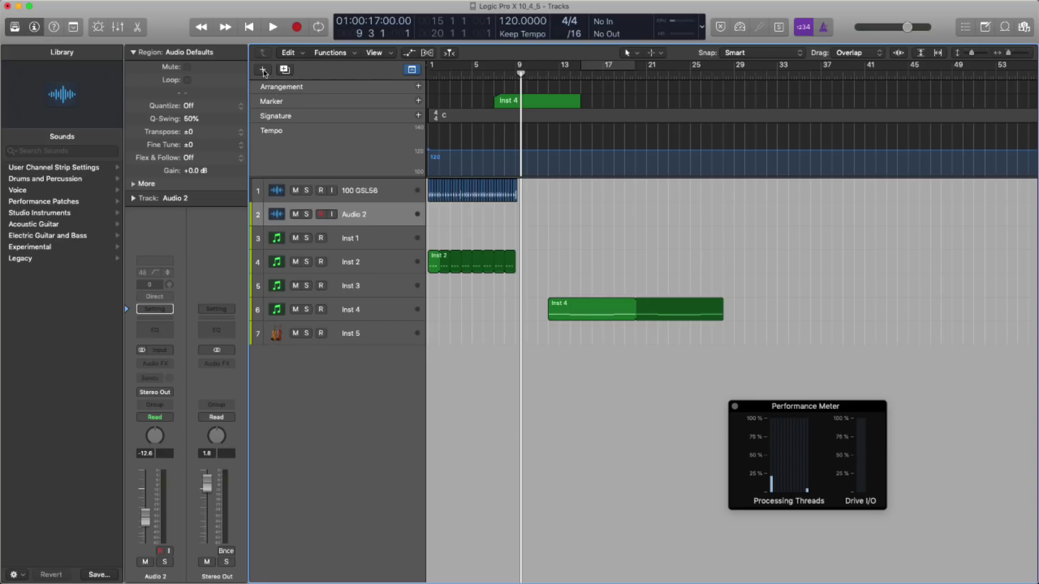
{"action": "left_click", "coordinate": [263, 69]}
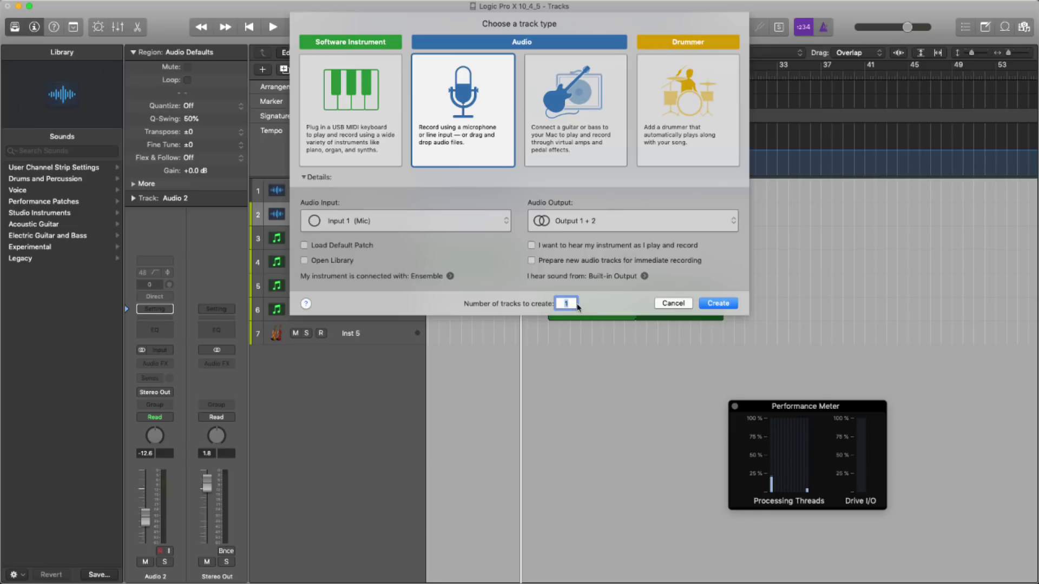
{"action": "left_click", "coordinate": [567, 304]}
{"action": "type", "text": "000"}
{"action": "key", "text": "Tab"}
{"action": "left_click", "coordinate": [671, 304]}
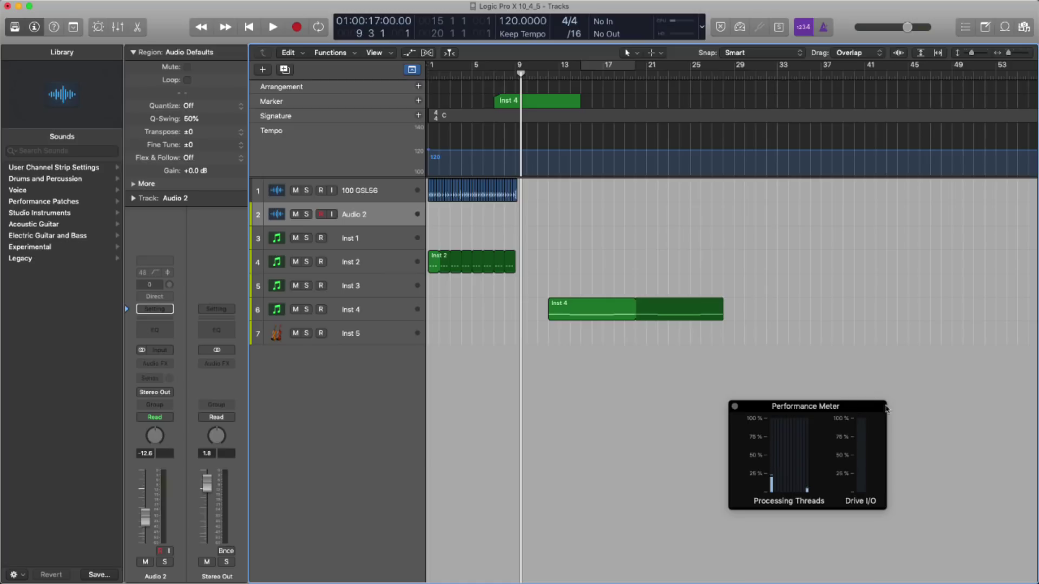
{"action": "left_click_drag", "start_coordinate": [759, 405], "coordinate": [722, 350]}
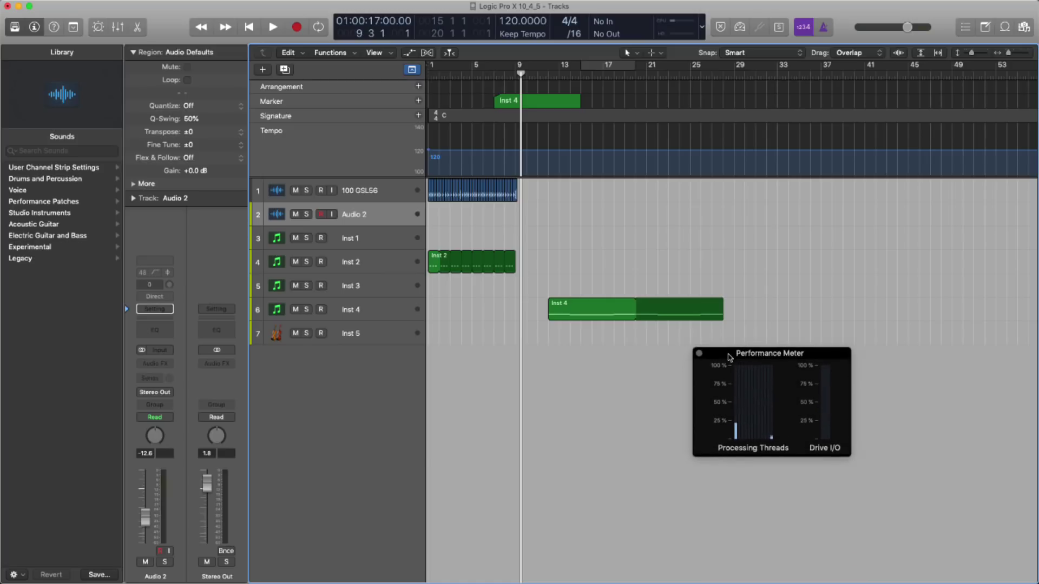
- Close the Performance Meter and show the Mixer with X
{"action": "left_click", "coordinate": [699, 351]}
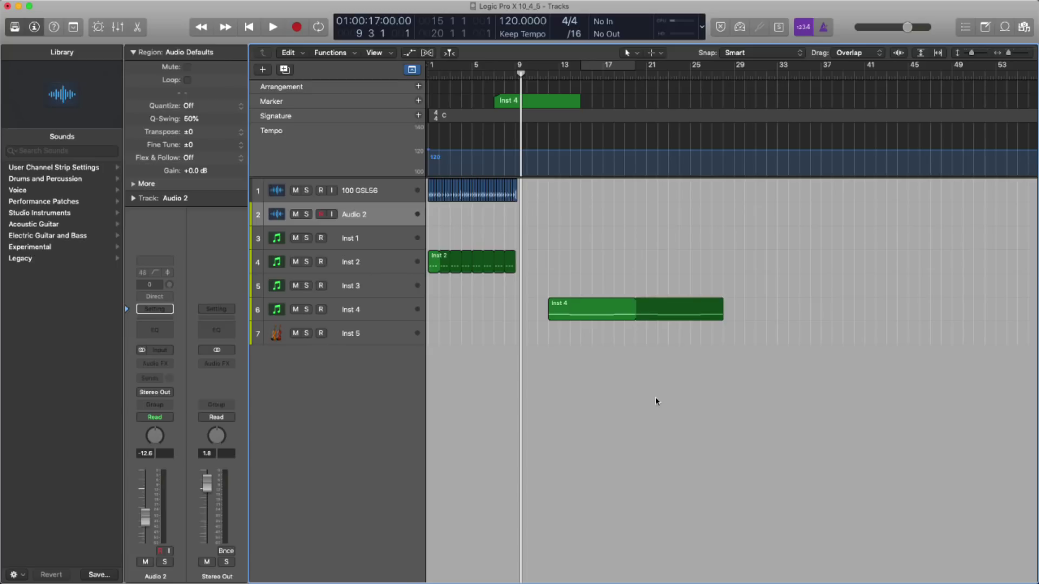
{"action": "key", "text": "x"}
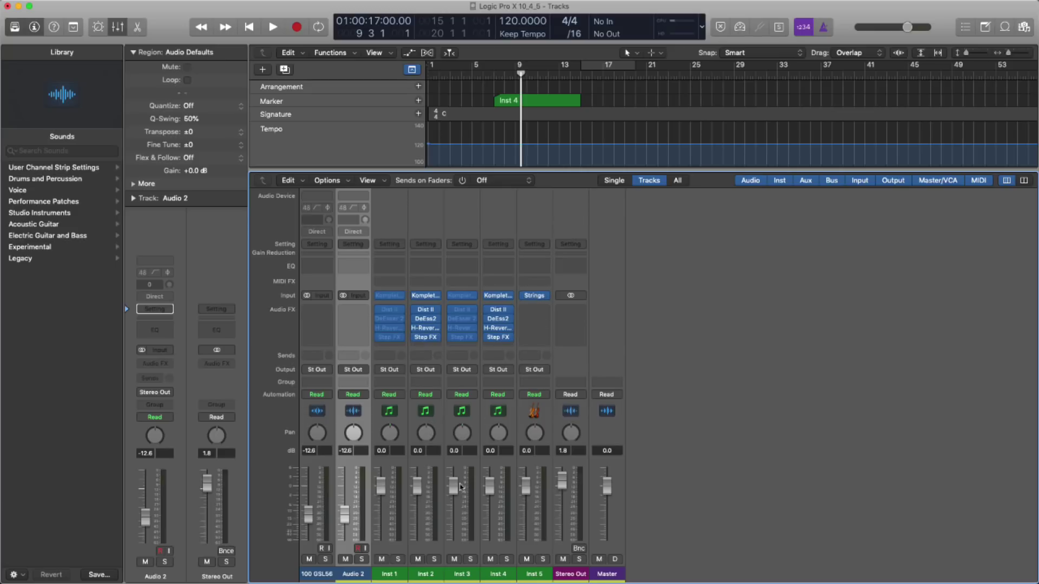
- Toggle the Mixer off and on several times with X
{"action": "key", "text": "x"}
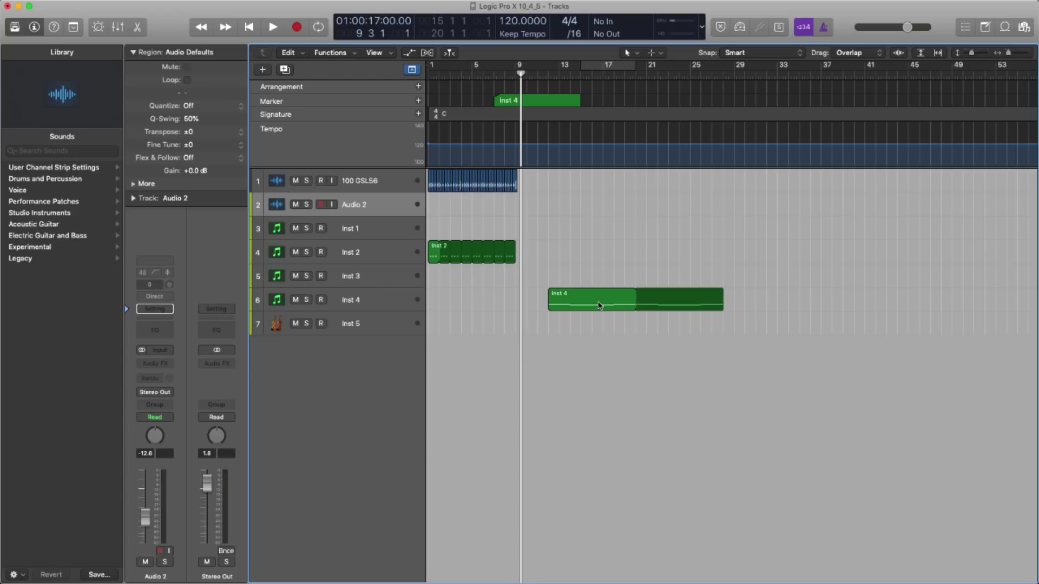
{"action": "key", "text": "x"}
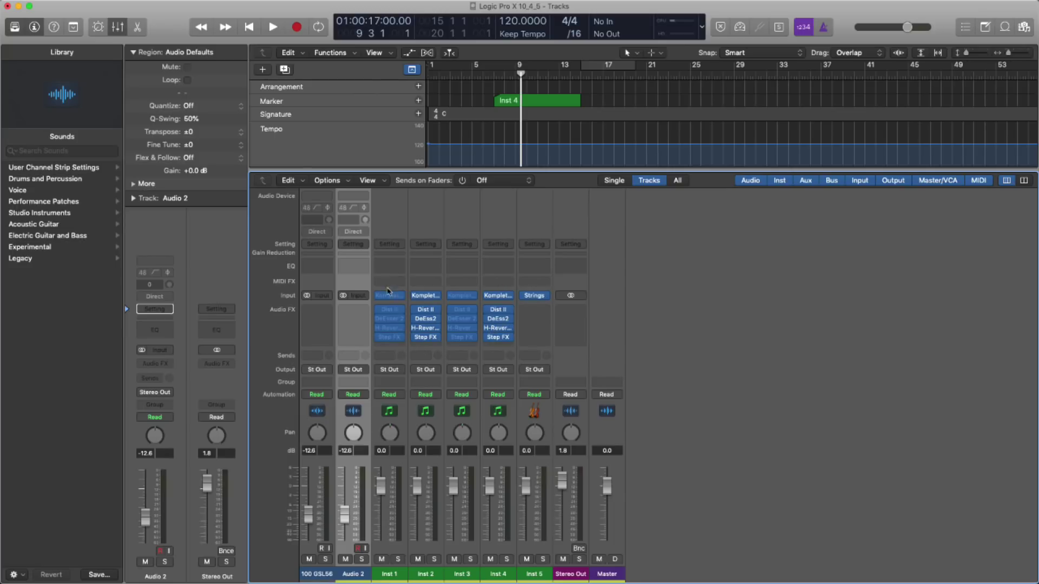
{"action": "key", "text": "x"}
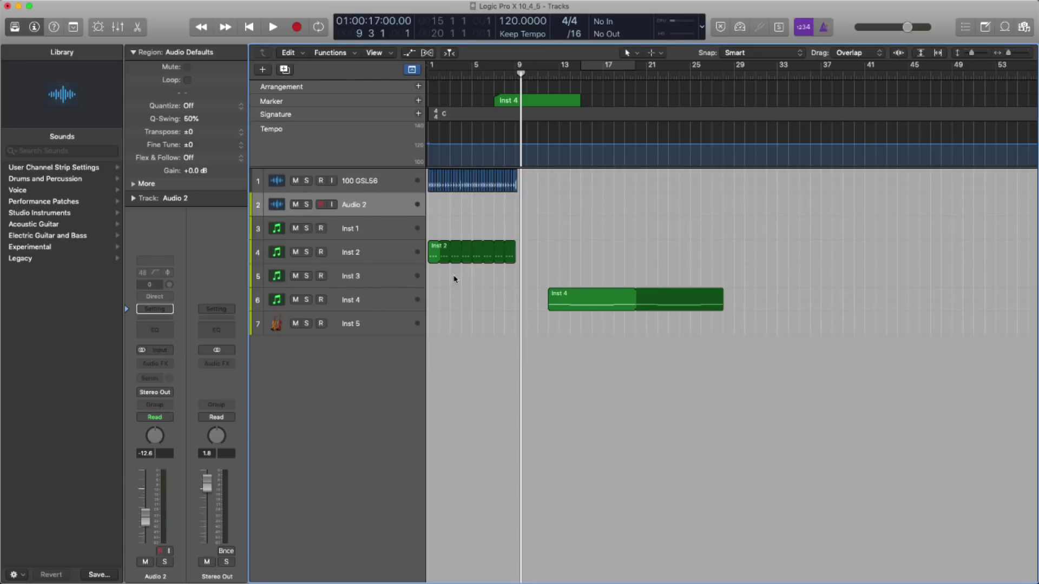
{"action": "key", "text": "x"}
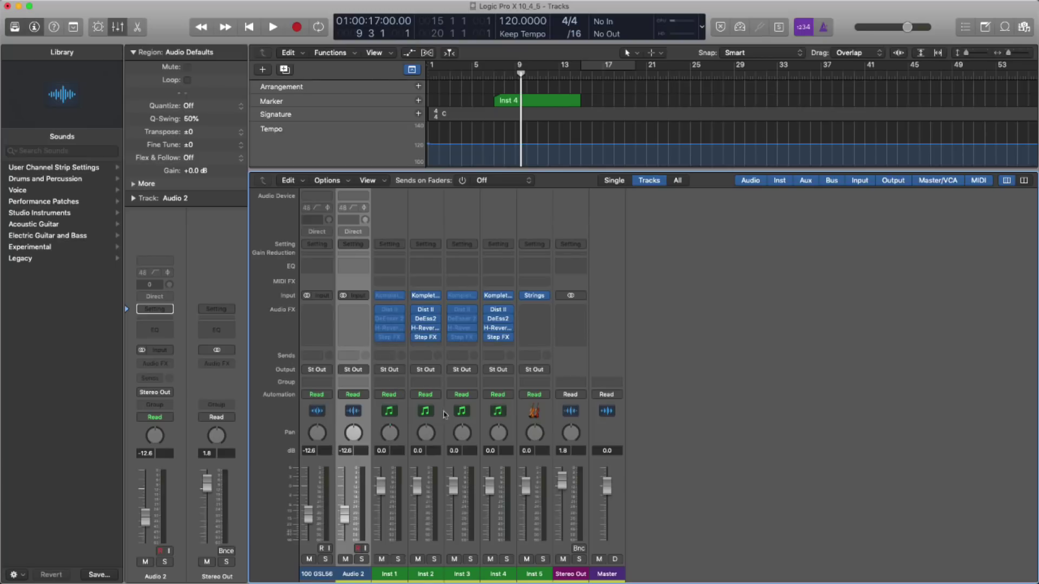
{"action": "key", "text": "x"}
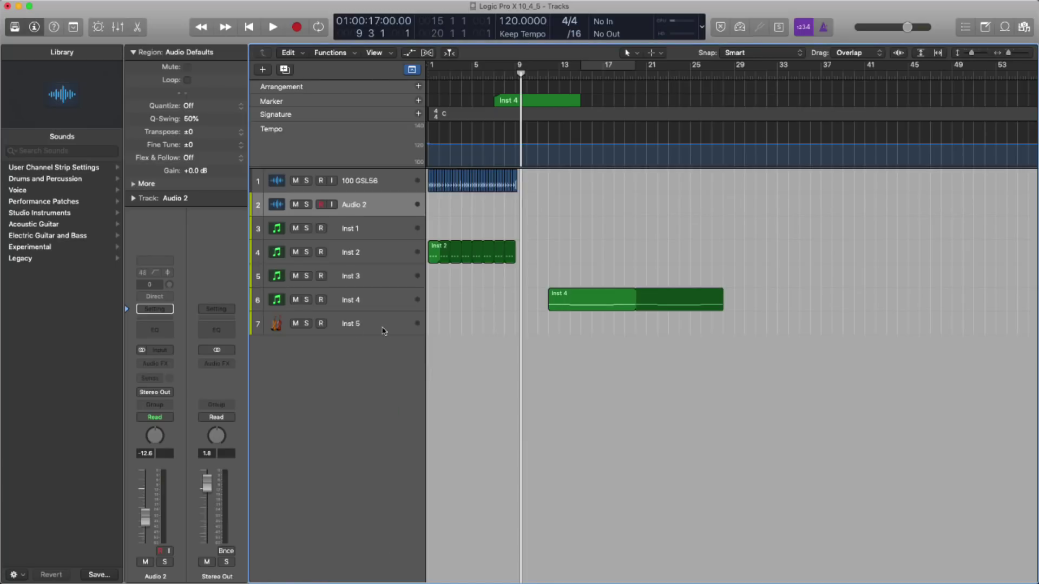
{"action": "key", "text": "x"}
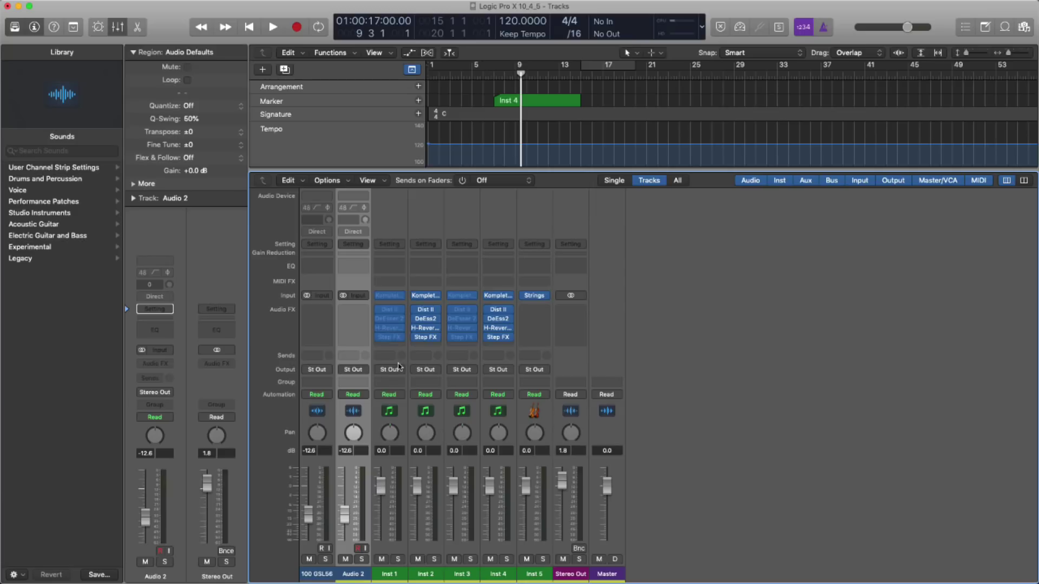
- Select the Inst 1 and Inst 3 channel strips to reload their plug-ins, then hide the Mixer
{"action": "left_click", "coordinate": [398, 367]}
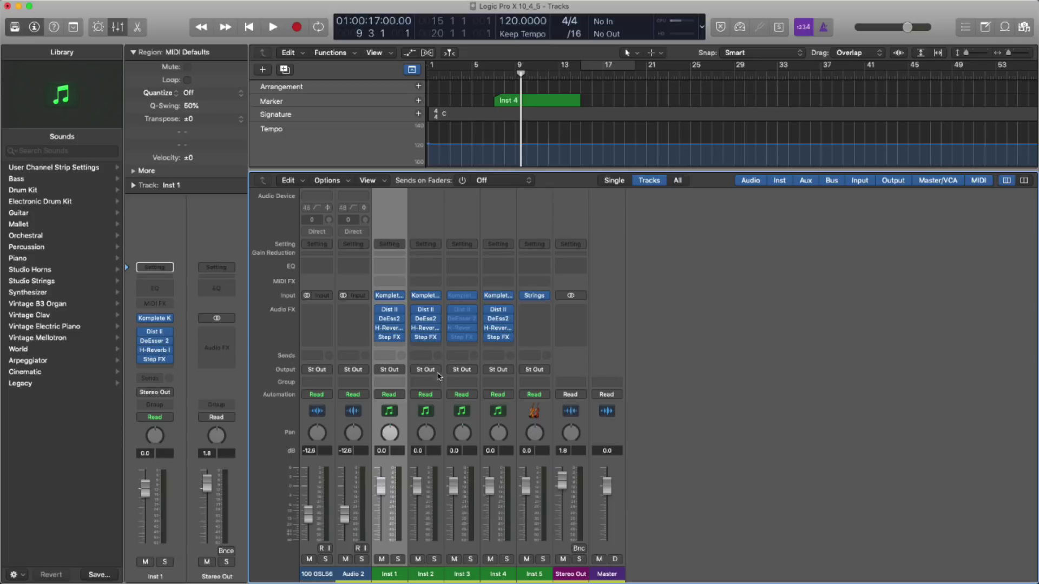
{"action": "left_click", "coordinate": [472, 366]}
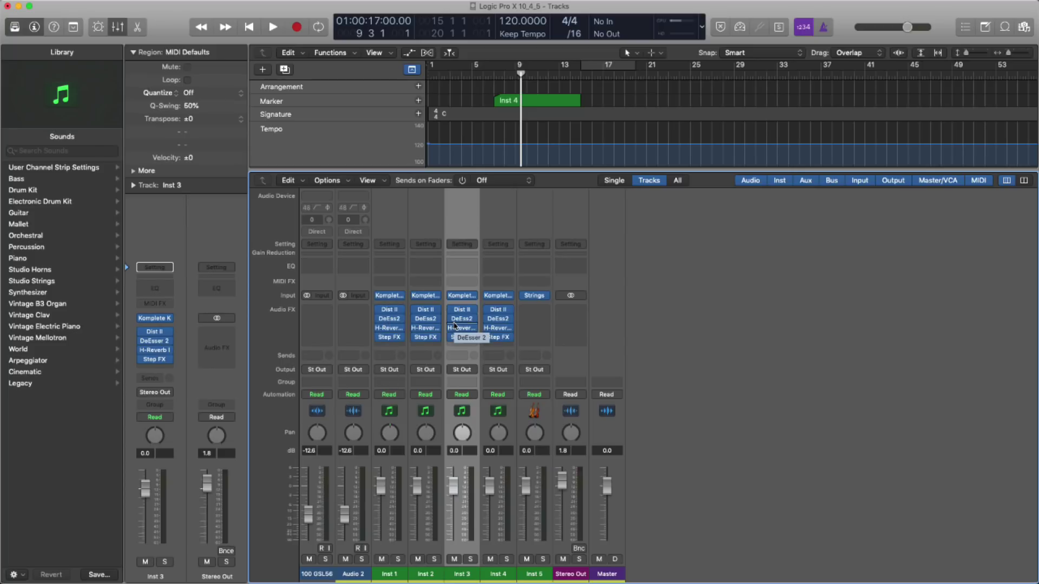
{"action": "key", "text": "x"}
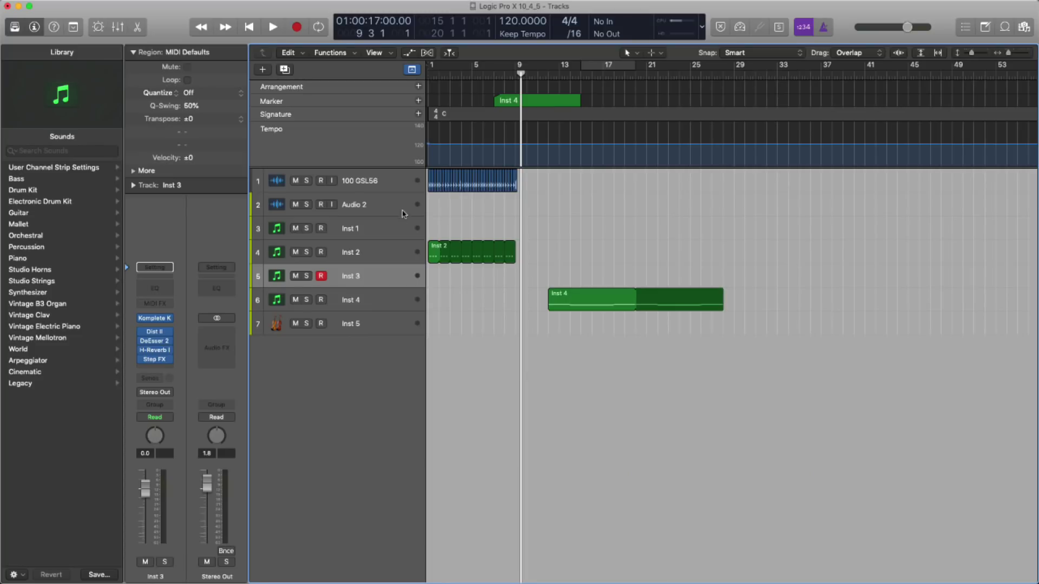
- Select Inst 4, then jump the playhead to bars 25, 32 and 38, playing, and stop
{"action": "left_click", "coordinate": [381, 230]}
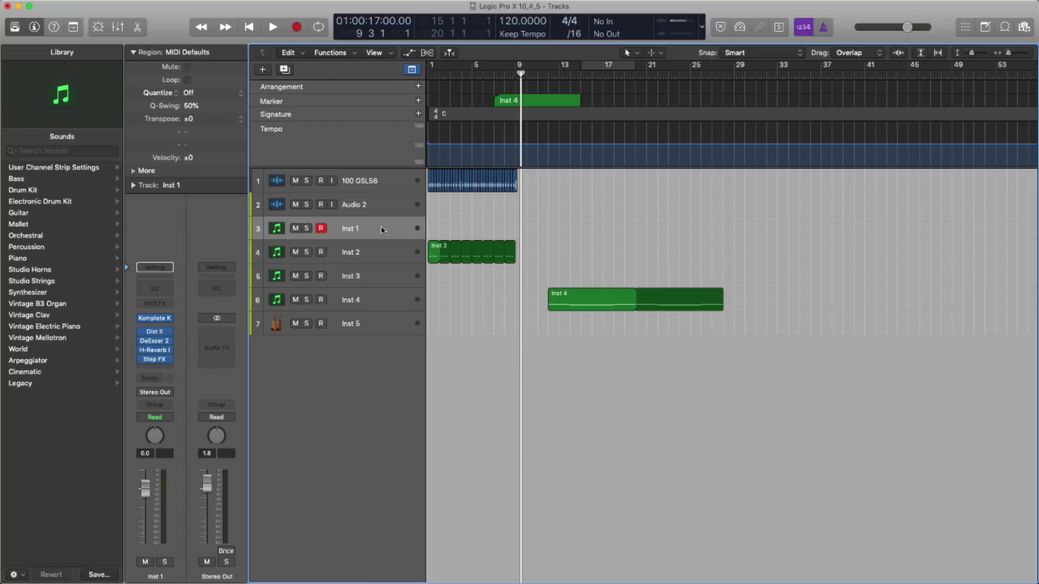
{"action": "left_click", "coordinate": [383, 302]}
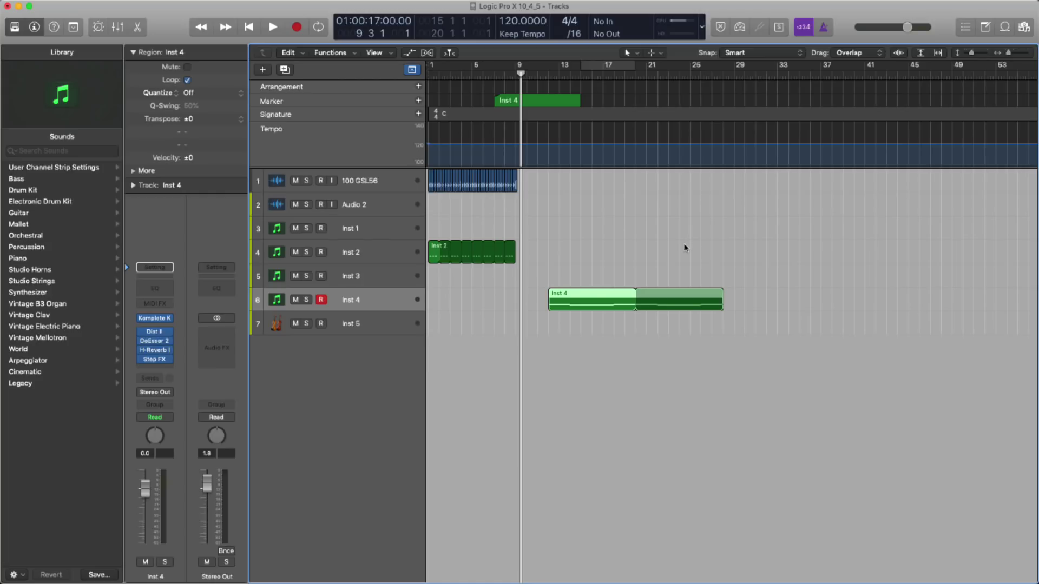
{"action": "double_click", "coordinate": [685, 247], "text": "shift"}
{"action": "double_click", "coordinate": [771, 250], "text": "shift"}
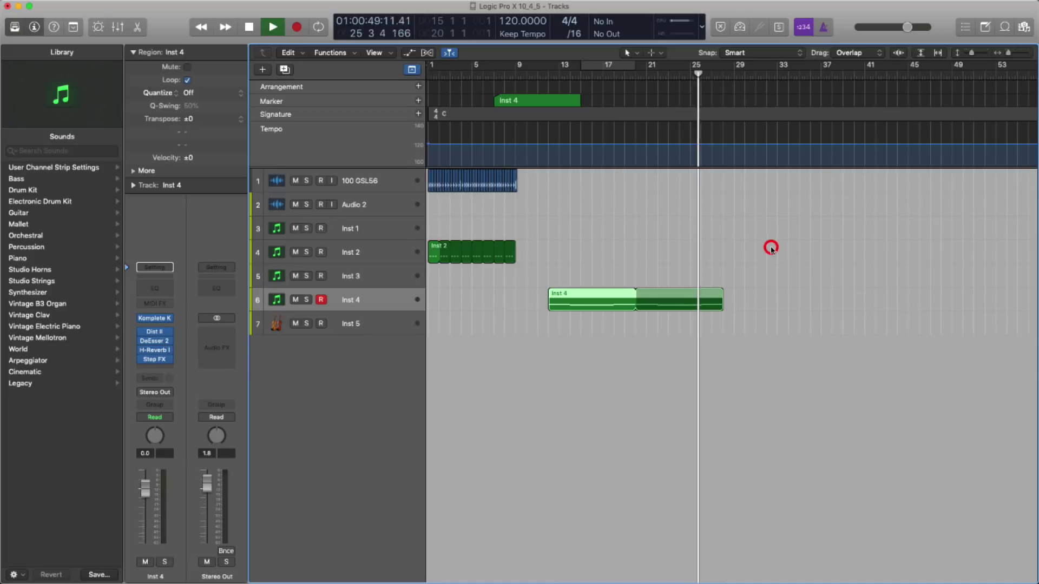
{"action": "double_click", "coordinate": [837, 250], "text": "shift"}
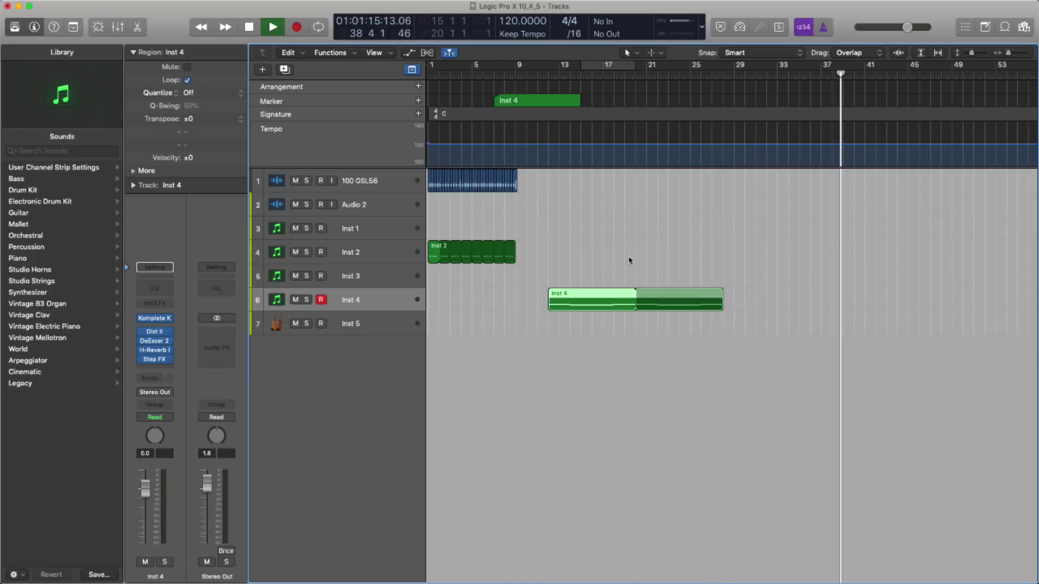
{"action": "key", "text": "space"}
- Jump the playhead to bars 16, 20 and 10, playing briefly and stopping each time
{"action": "double_click", "coordinate": [587, 249], "text": "shift"}
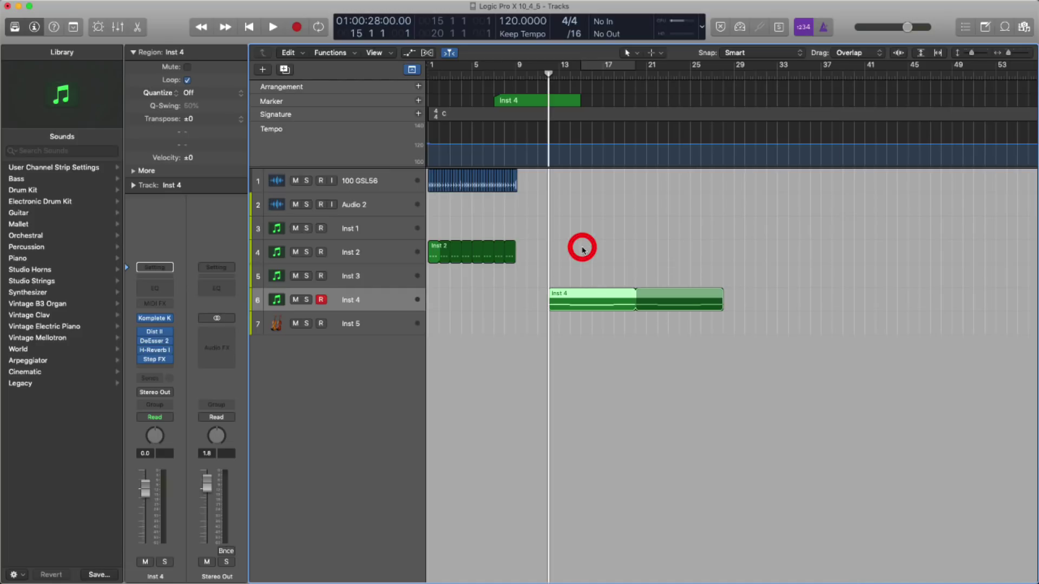
{"action": "key", "text": "space"}
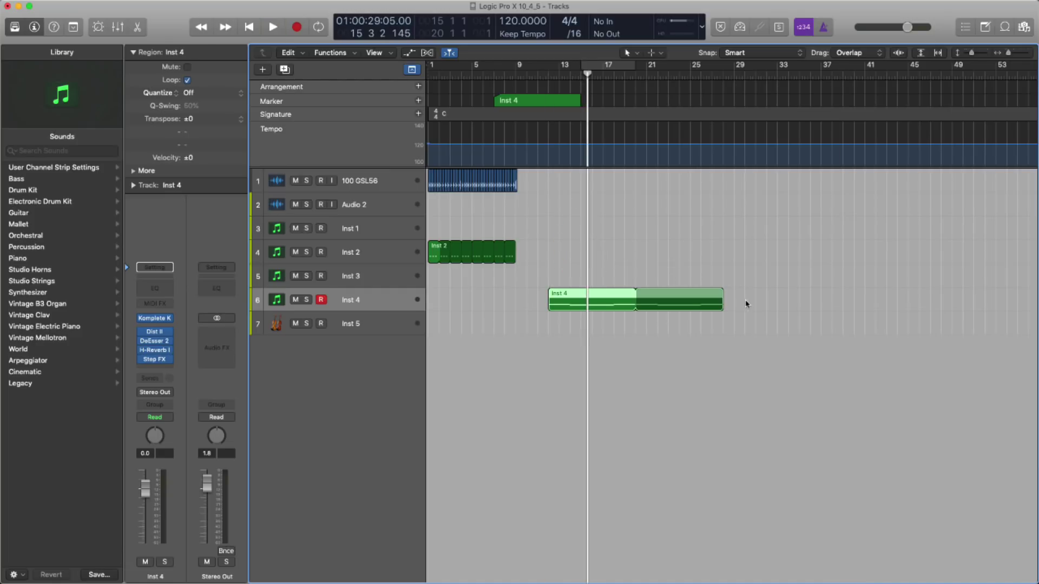
{"action": "left_click", "coordinate": [745, 298]}
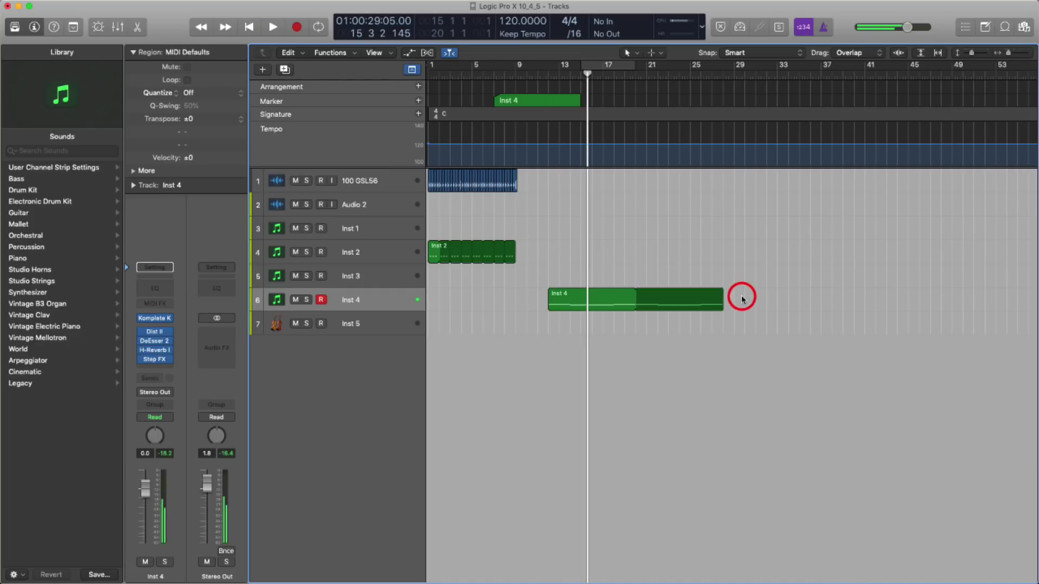
{"action": "double_click", "coordinate": [683, 248], "text": "shift"}
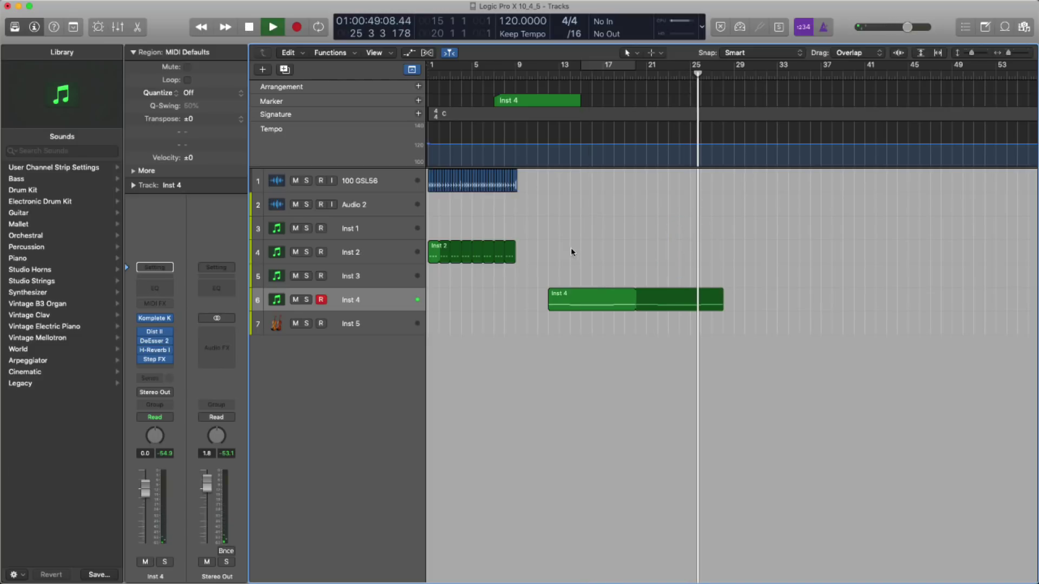
{"action": "key", "text": "space"}
{"action": "double_click", "coordinate": [529, 248], "text": "shift"}
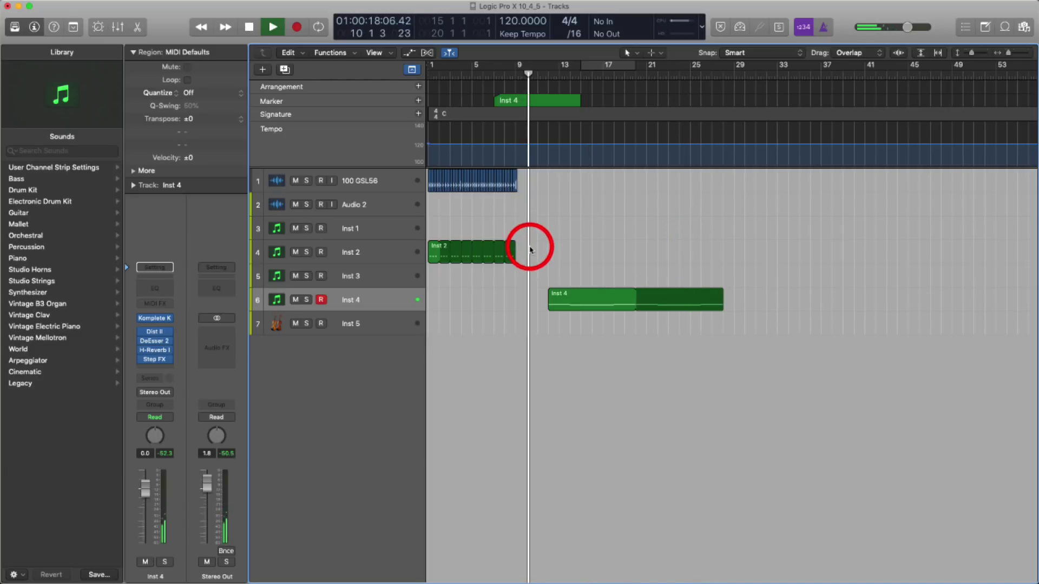
{"action": "key", "text": "space"}
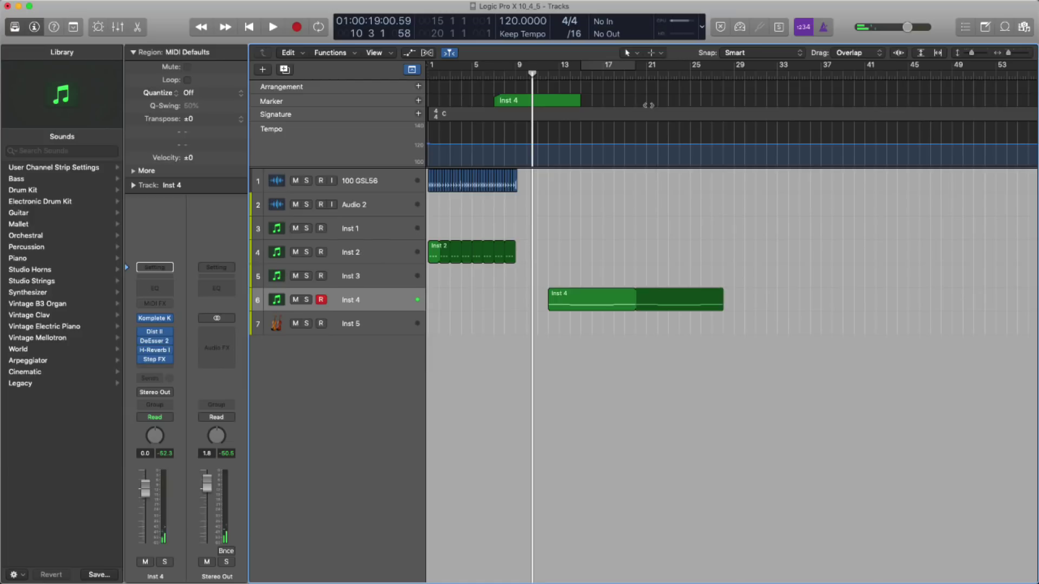
- Turn on Cycle over bars 12–20 and play the loop
{"action": "left_click", "coordinate": [607, 69]}
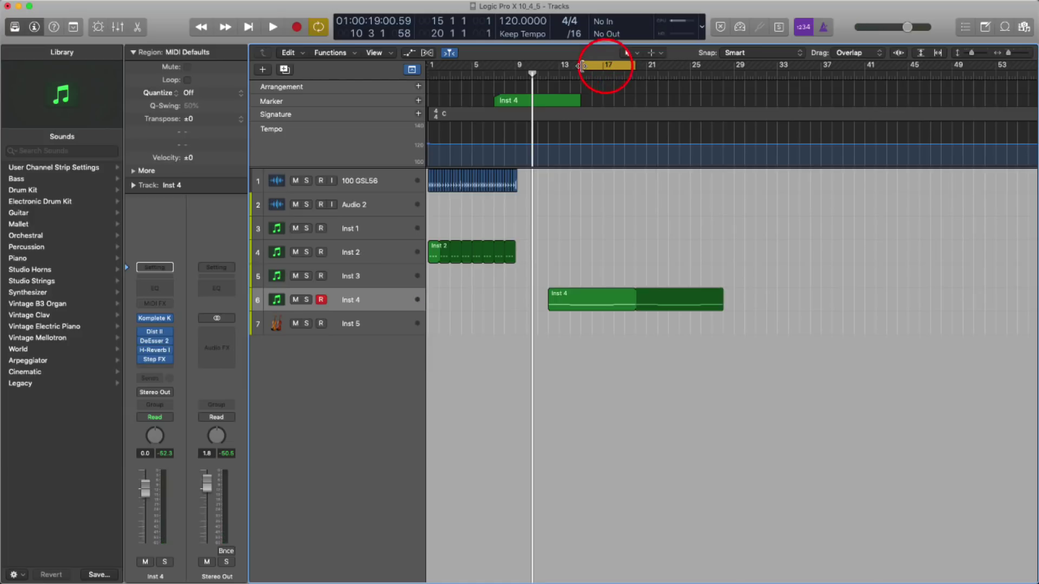
{"action": "left_click_drag", "start_coordinate": [582, 65], "coordinate": [553, 79]}
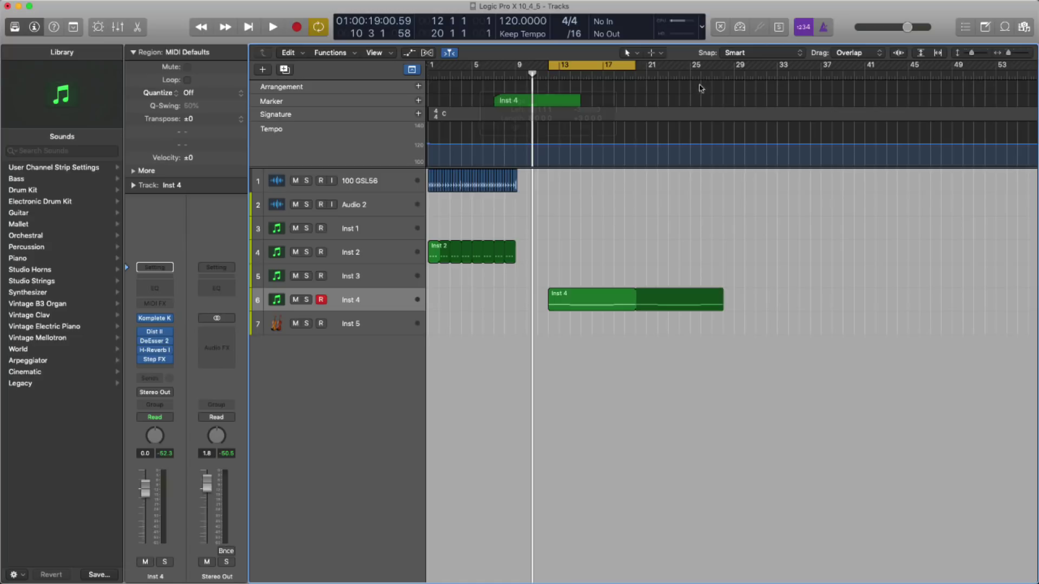
{"action": "left_click_drag", "start_coordinate": [638, 71], "coordinate": [634, 72]}
{"action": "key", "text": "space"}
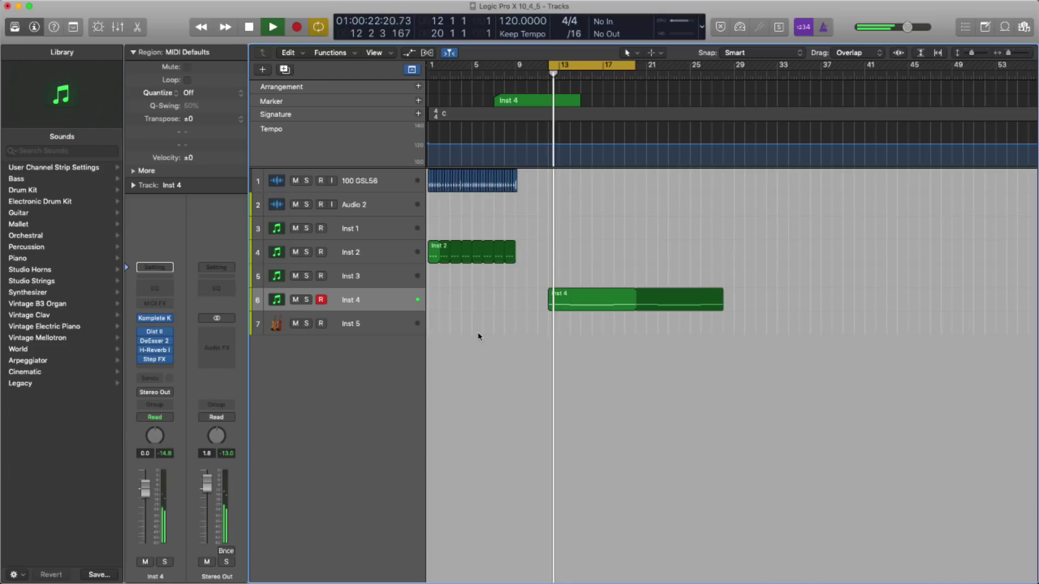
{"action": "key", "text": "space"}
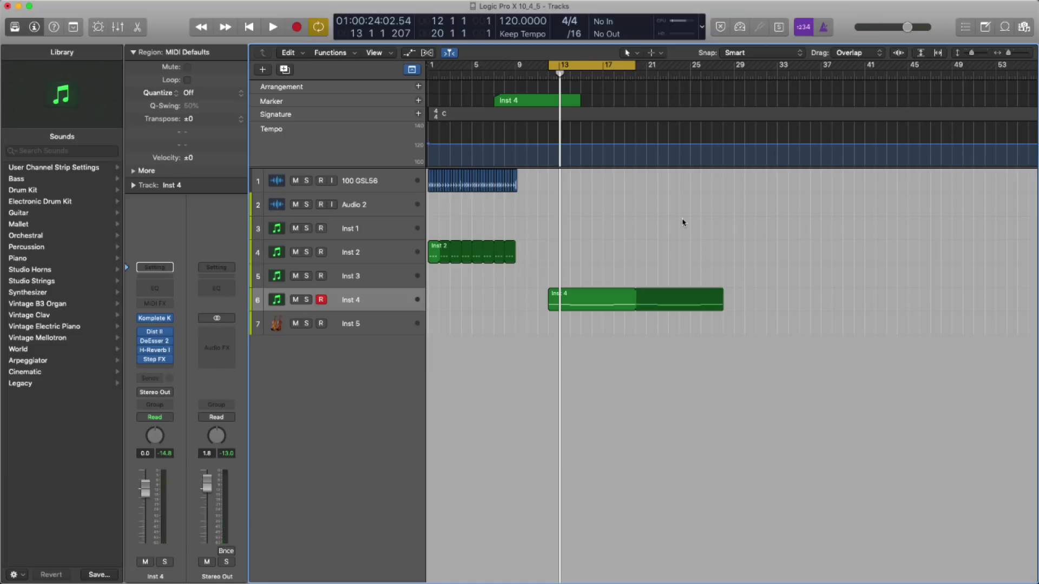
- Replay from the cycle start, copy the Inst 2 region to bar 36, and turn Cycle off
{"action": "key", "text": "comma"}
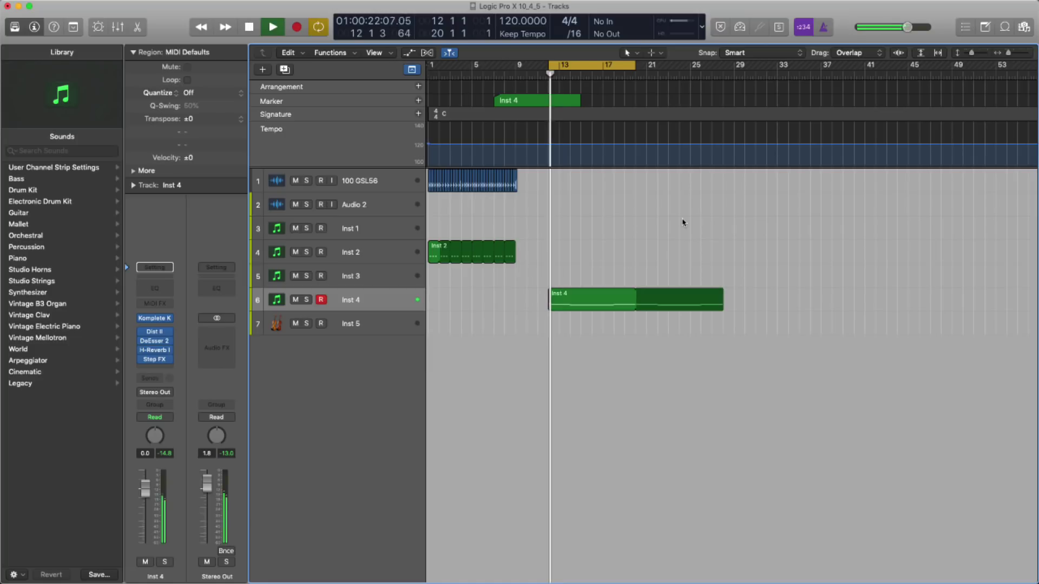
{"action": "key", "text": "space"}
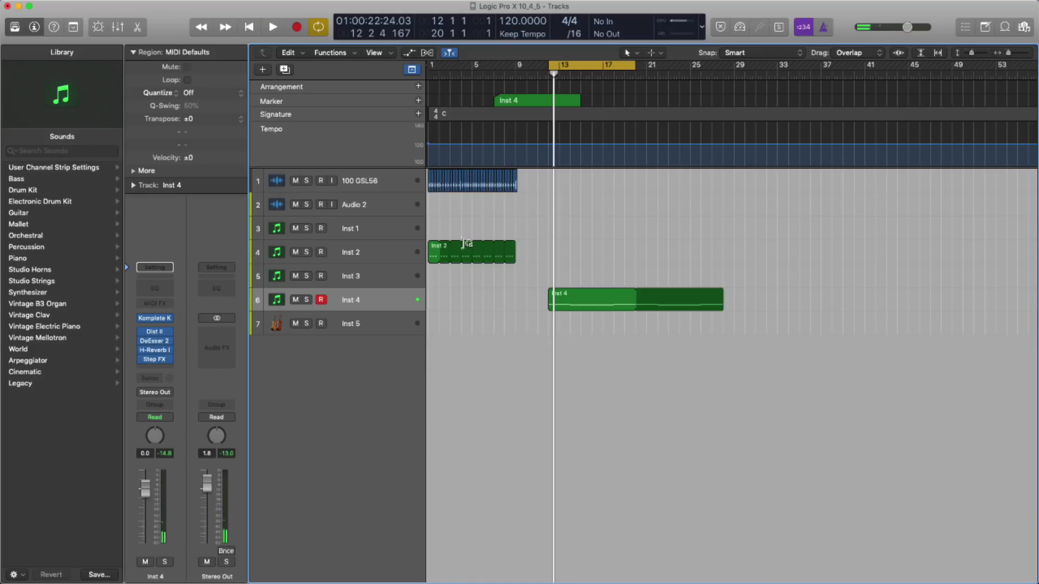
{"action": "left_click_drag", "start_coordinate": [439, 248], "coordinate": [818, 247]}
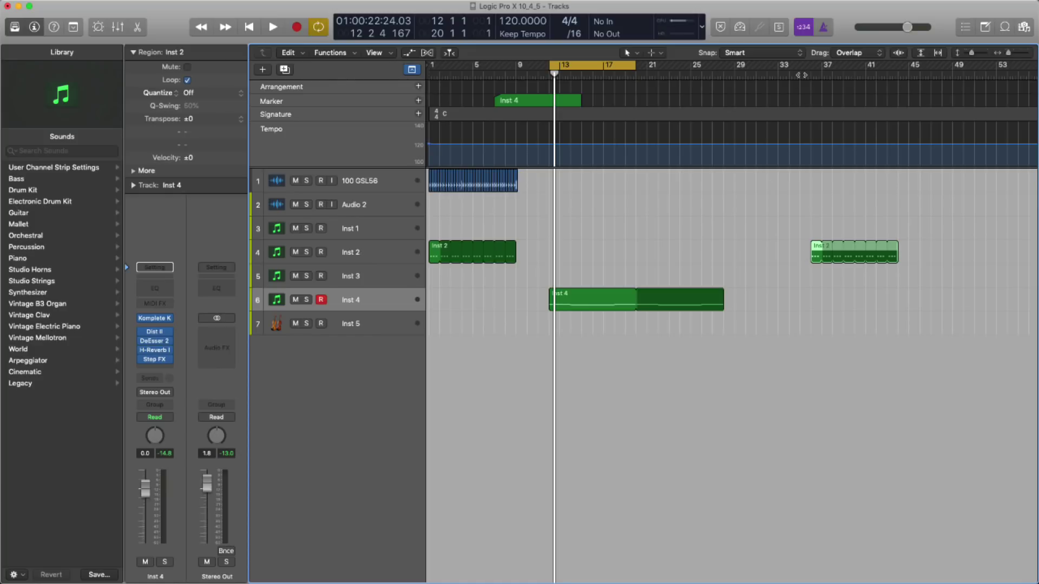
{"action": "left_click", "coordinate": [574, 65]}
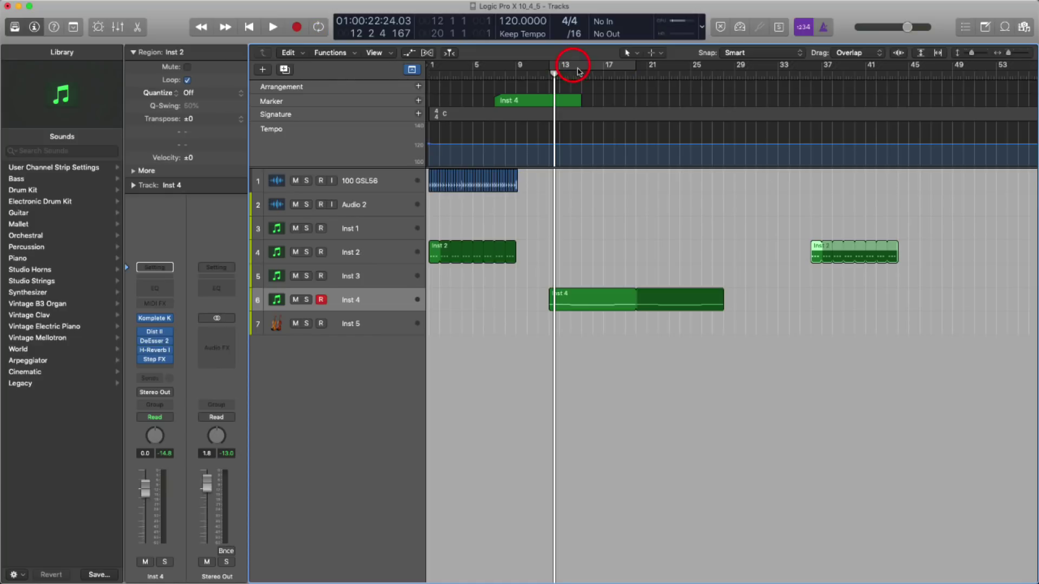
- Play from bar 35, just before the copied Inst 2 region, and stop
{"action": "left_click", "coordinate": [795, 74]}
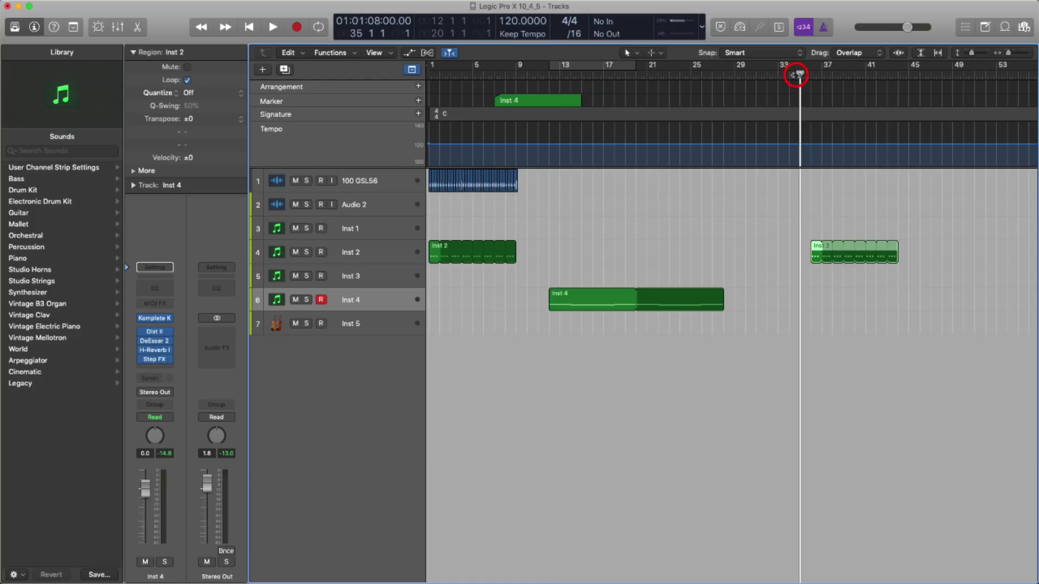
{"action": "double_click", "coordinate": [796, 75]}
{"action": "key", "text": "space"}
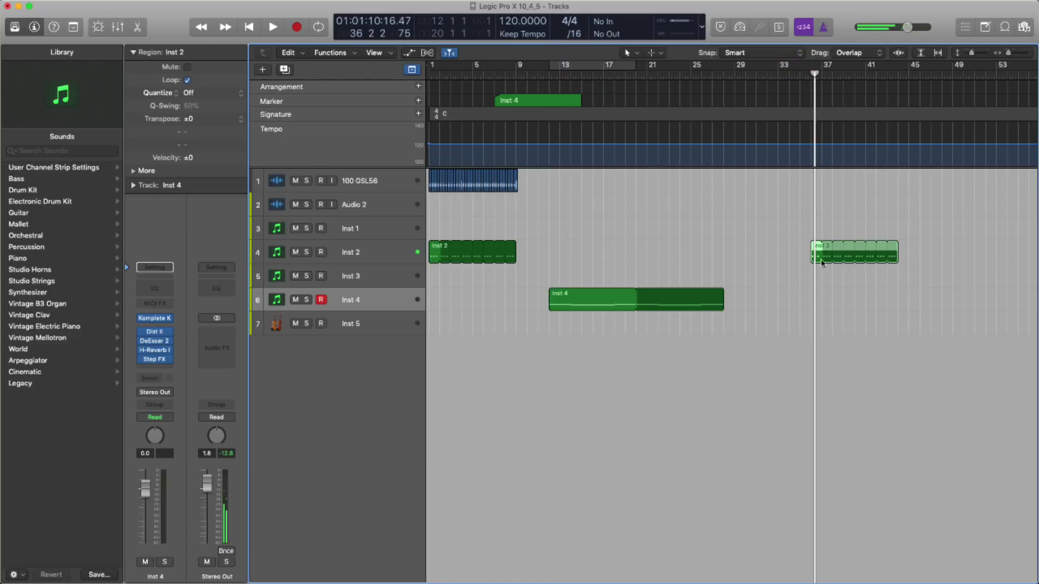
{"action": "left_click", "coordinate": [820, 274]}
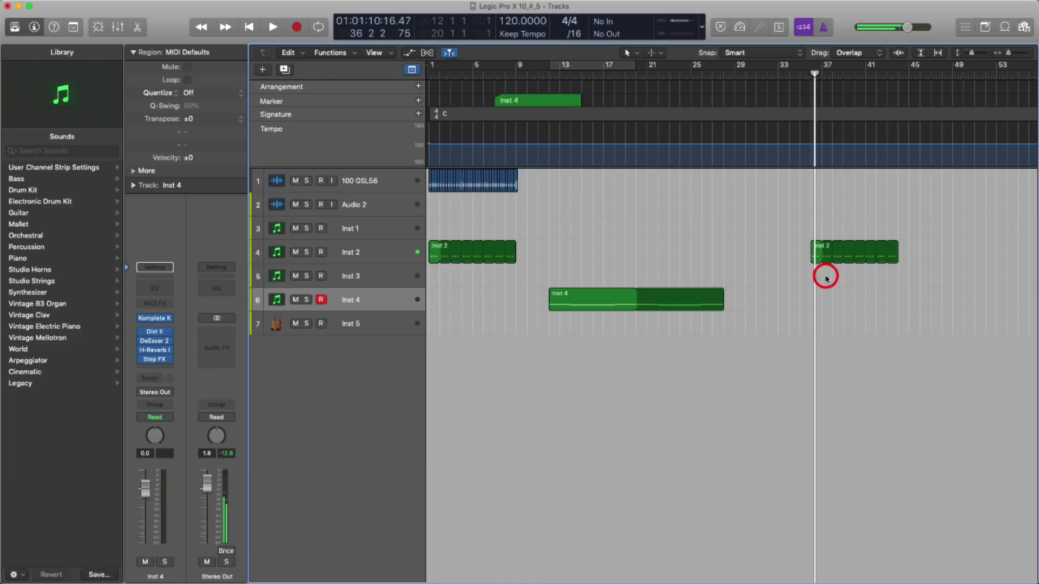
{"action": "left_click", "coordinate": [794, 254]}
{"action": "key", "text": "space"}
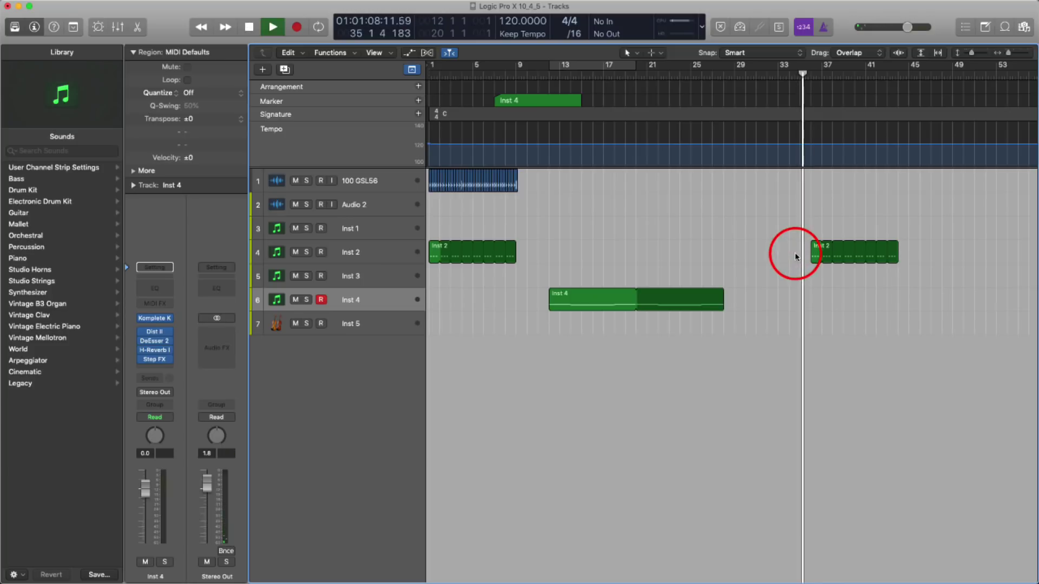
{"action": "key", "text": "space"}
- Turn Cycle back on and play again from bar 35
{"action": "left_click", "coordinate": [600, 66]}
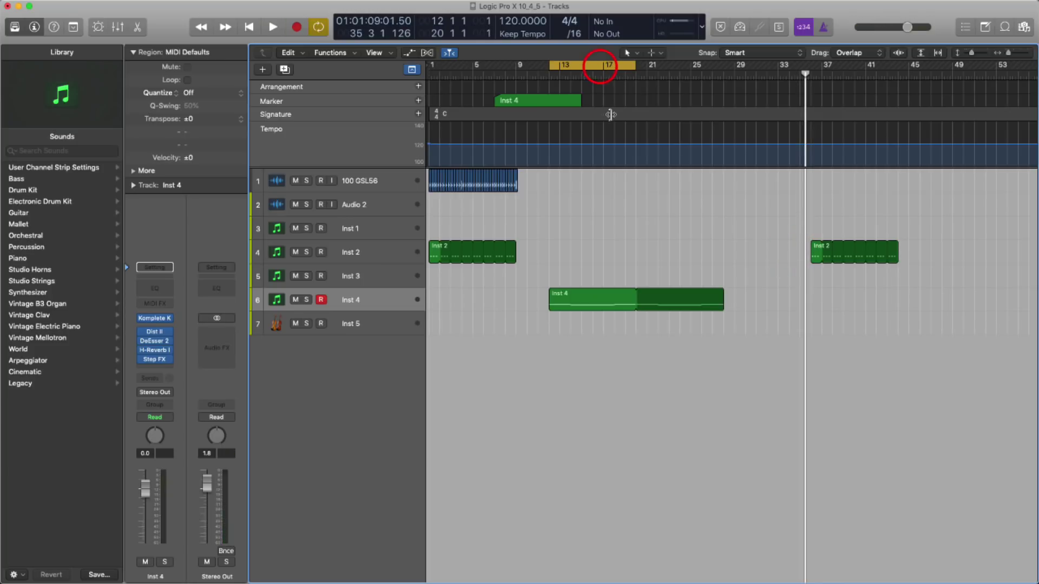
{"action": "left_click", "coordinate": [798, 254]}
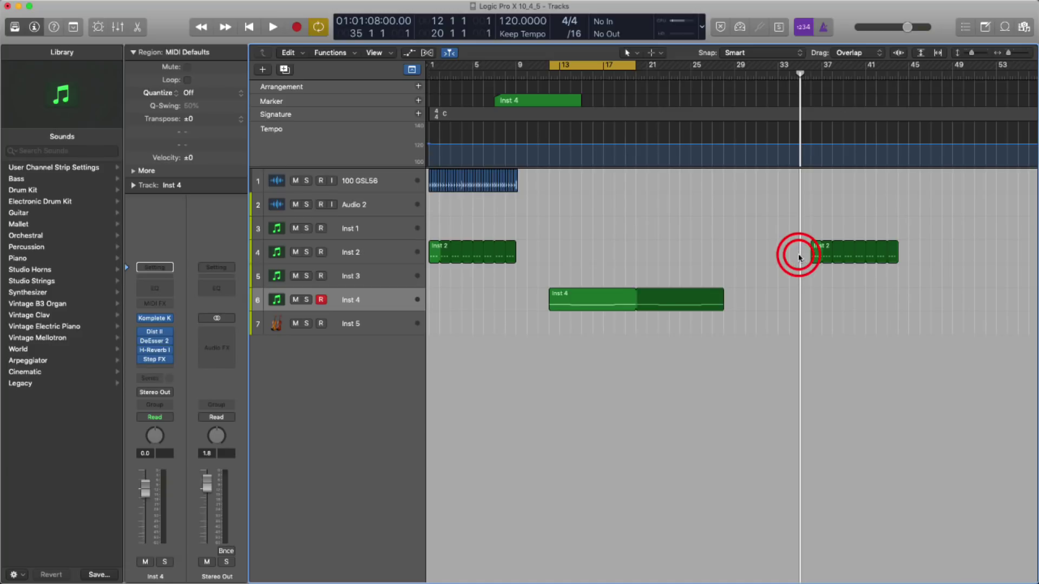
{"action": "key", "text": "space"}
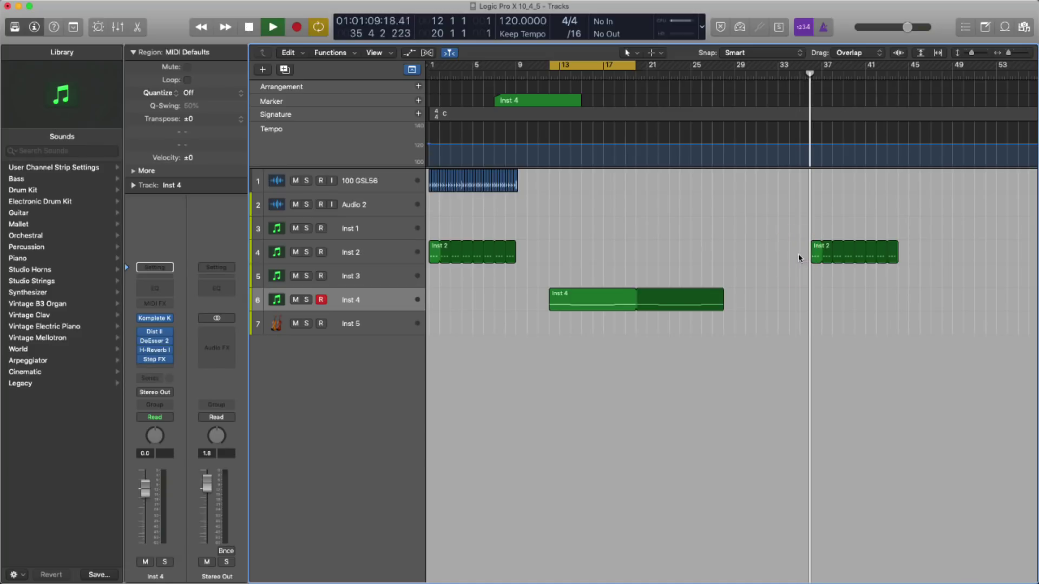
{"action": "key", "text": "space"}
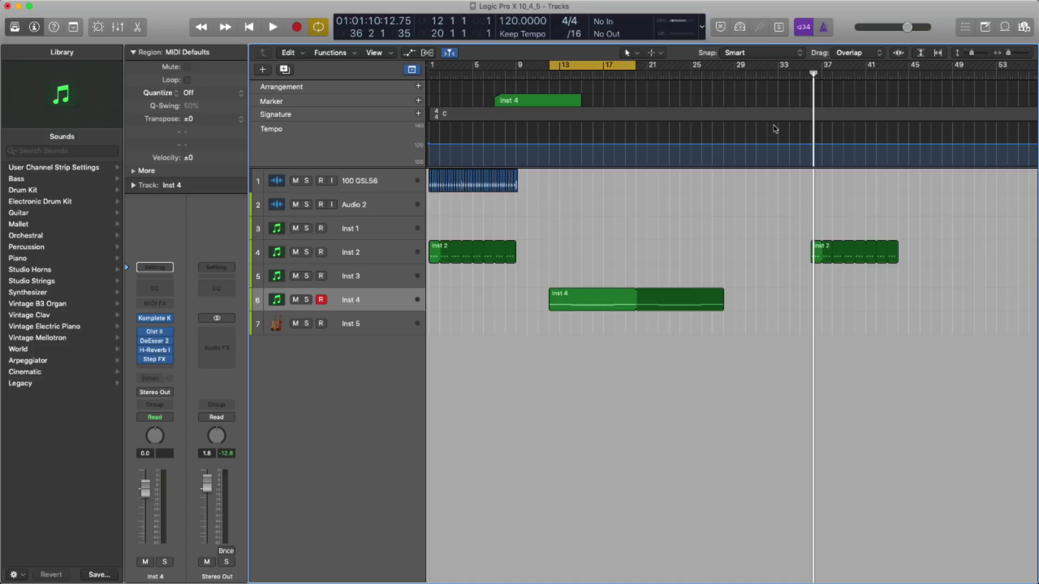
{"action": "left_click", "coordinate": [808, 73]}
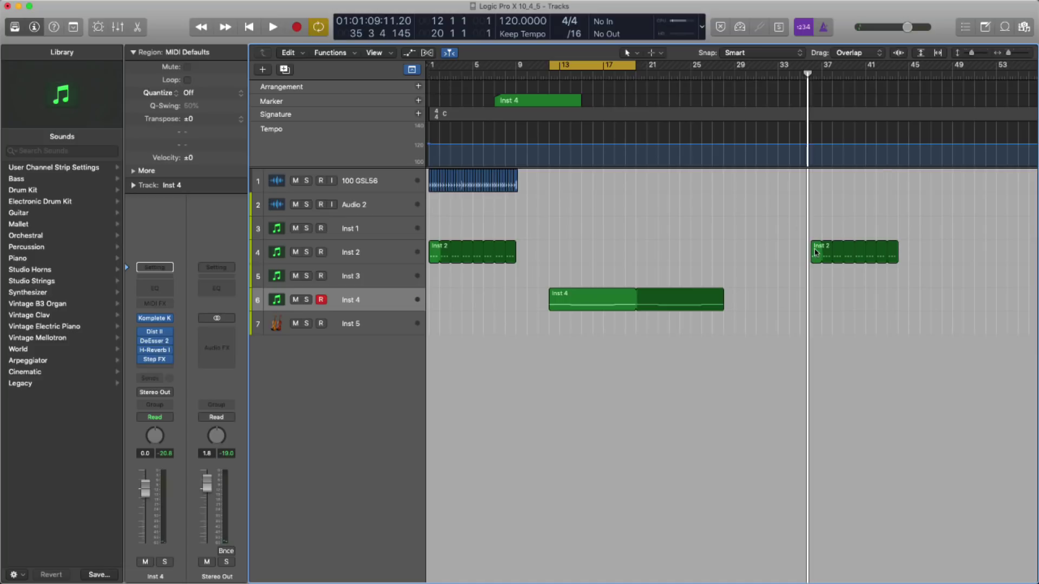
- Select the Inst 4 region and move the playhead to bar 12
{"action": "left_click", "coordinate": [817, 252]}
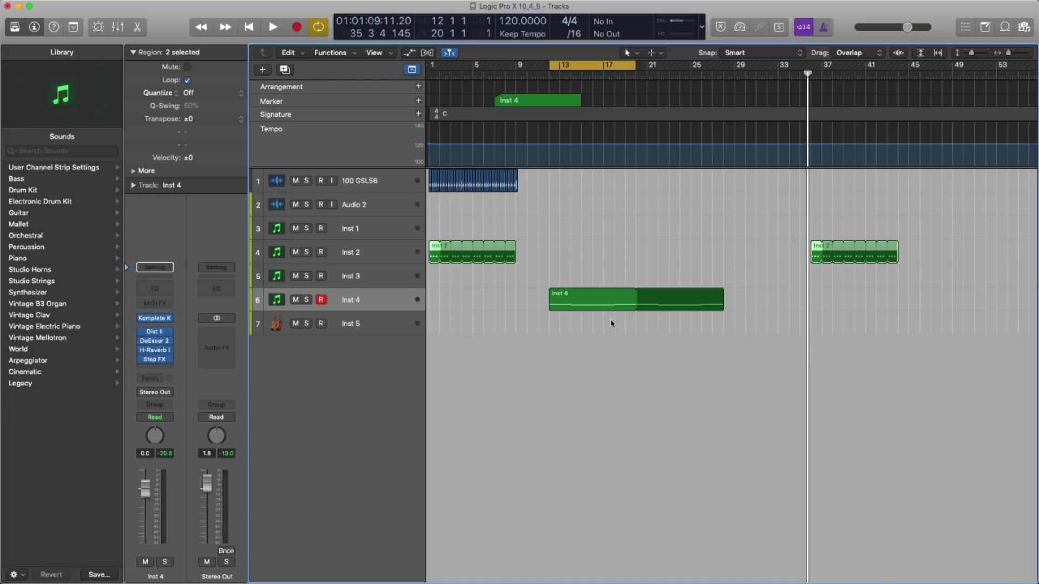
{"action": "left_click", "coordinate": [584, 301]}
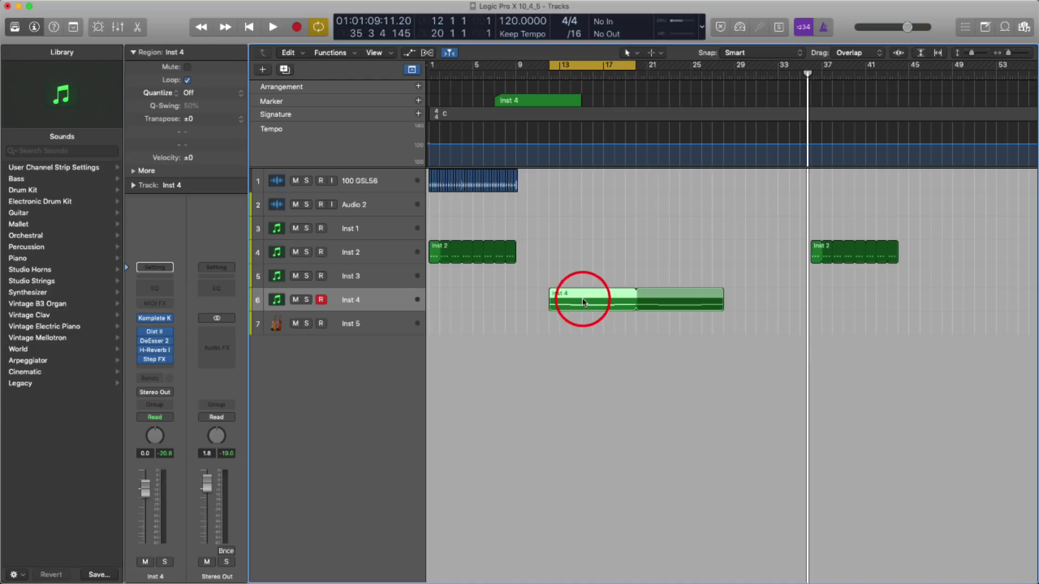
{"action": "left_click", "coordinate": [584, 301]}
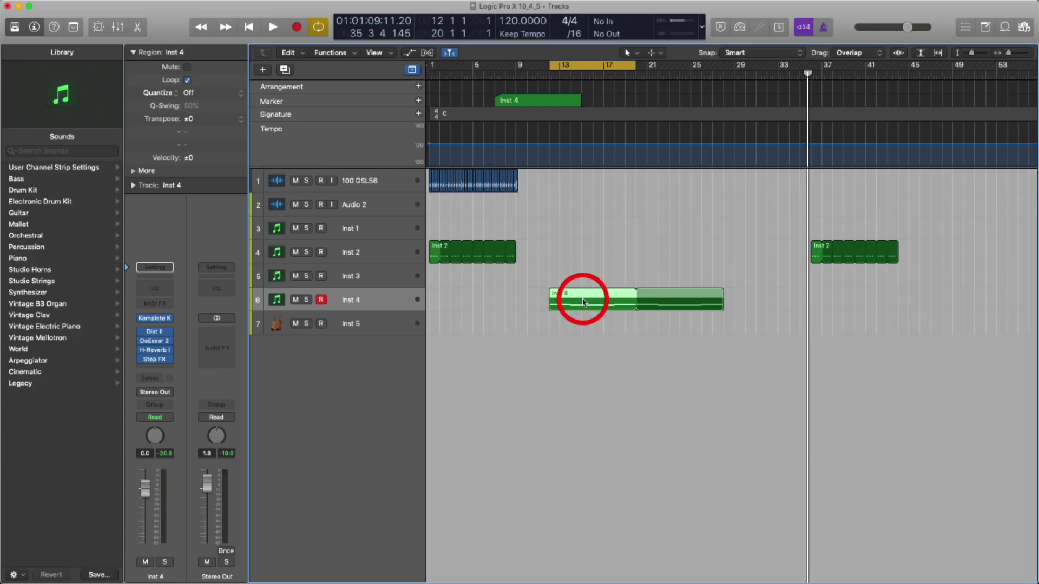
{"action": "left_click", "coordinate": [541, 294]}
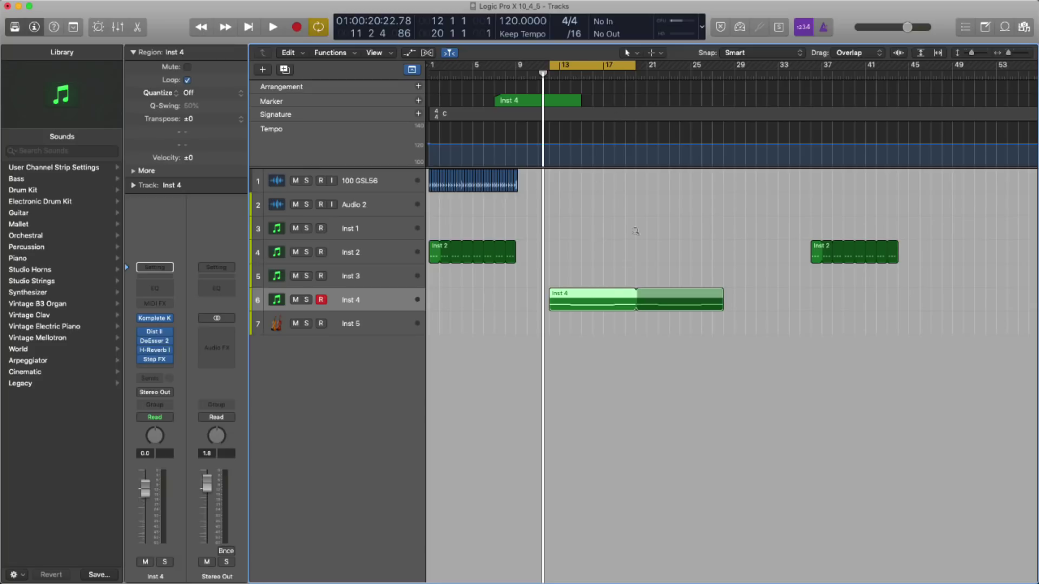
- Search key commands for 'marker' and inspect Create Marker for Selected Regions (⌥⇧')
{"action": "key", "text": "alt+k"}
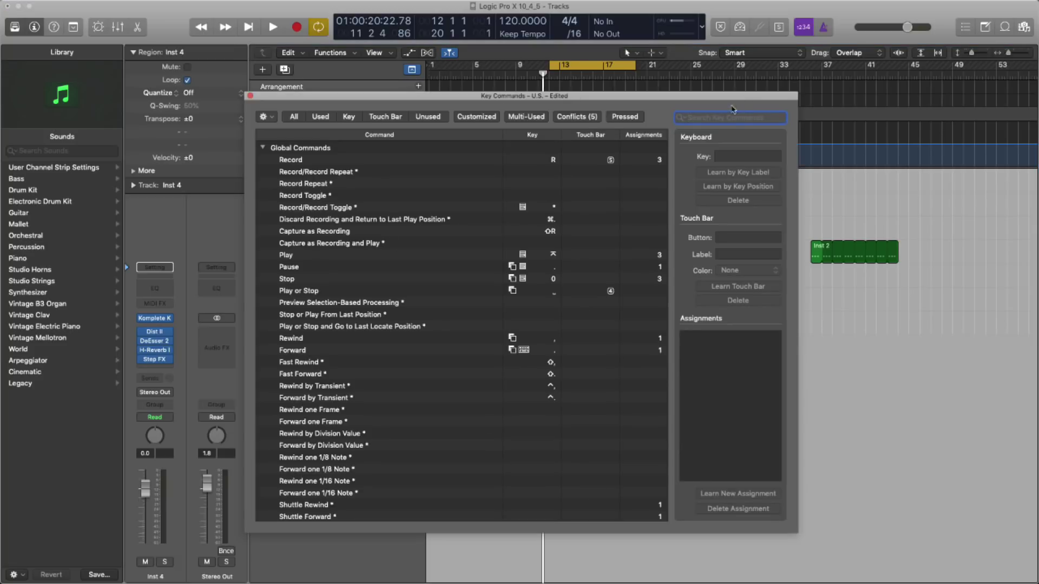
{"action": "left_click", "coordinate": [715, 117]}
{"action": "type", "text": "marker"}
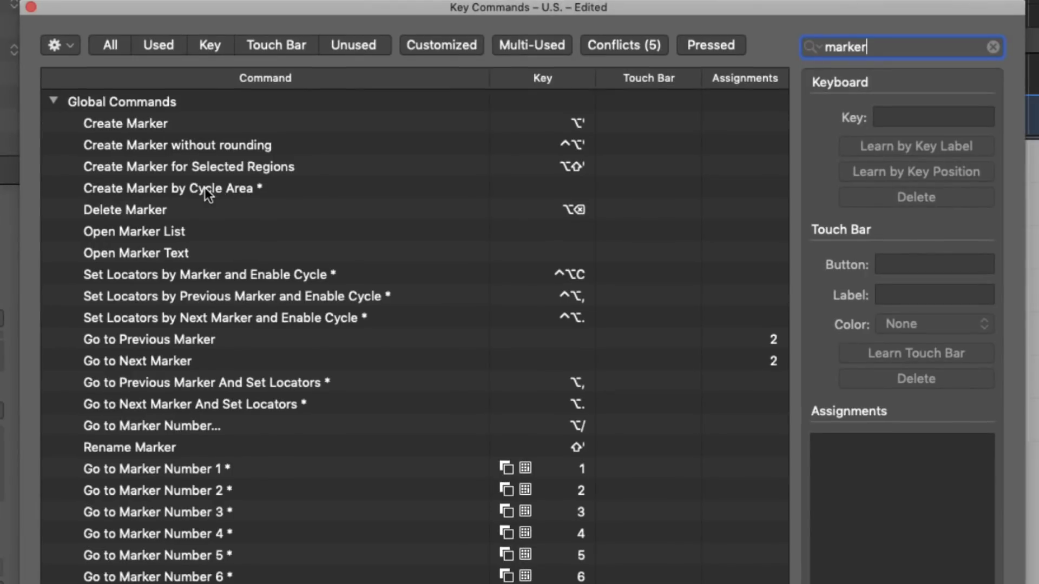
{"action": "mouse_move", "coordinate": [205, 187]}
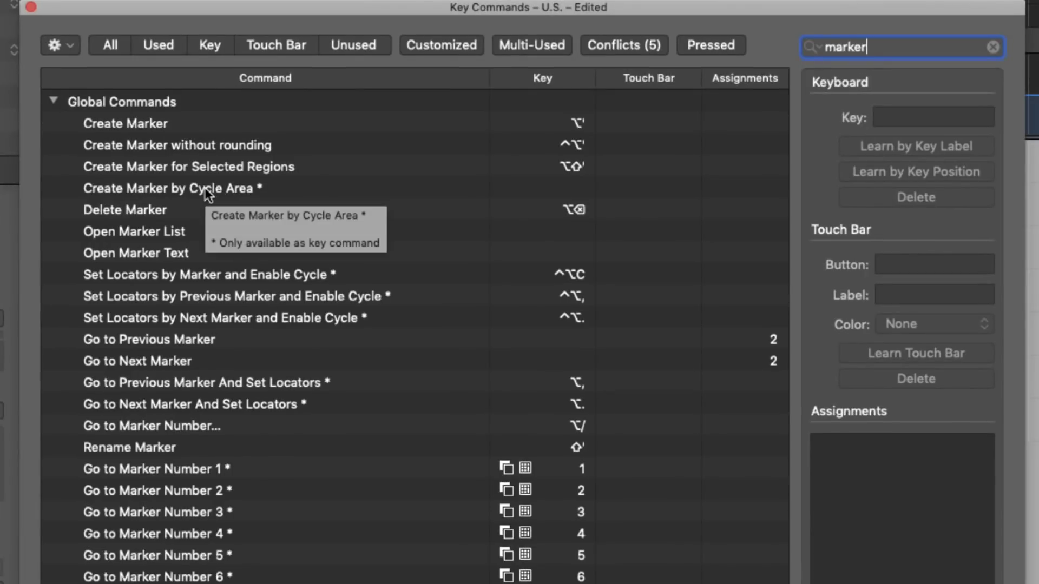
{"action": "left_click", "coordinate": [165, 188]}
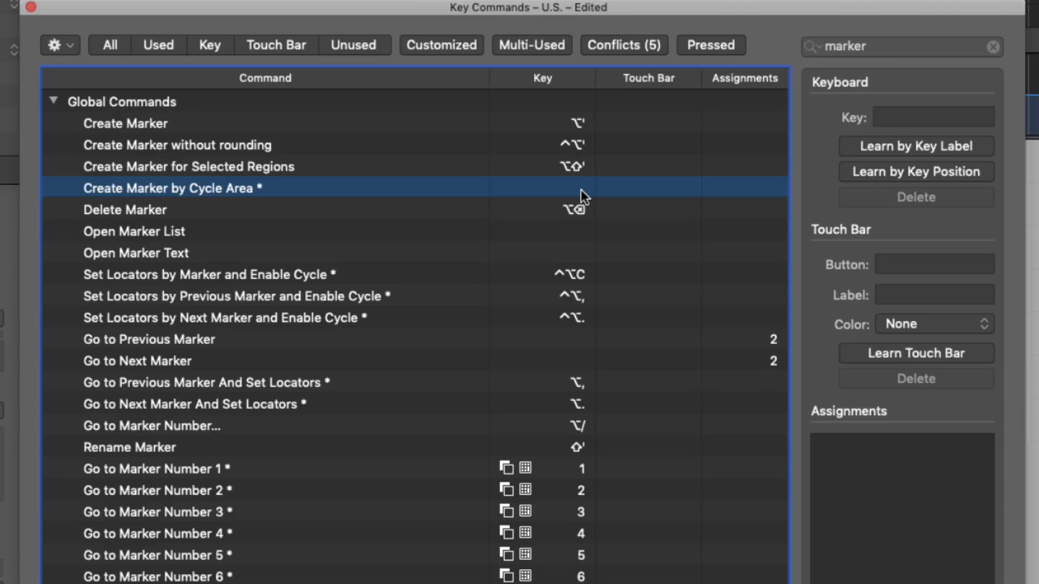
{"action": "left_click", "coordinate": [924, 117]}
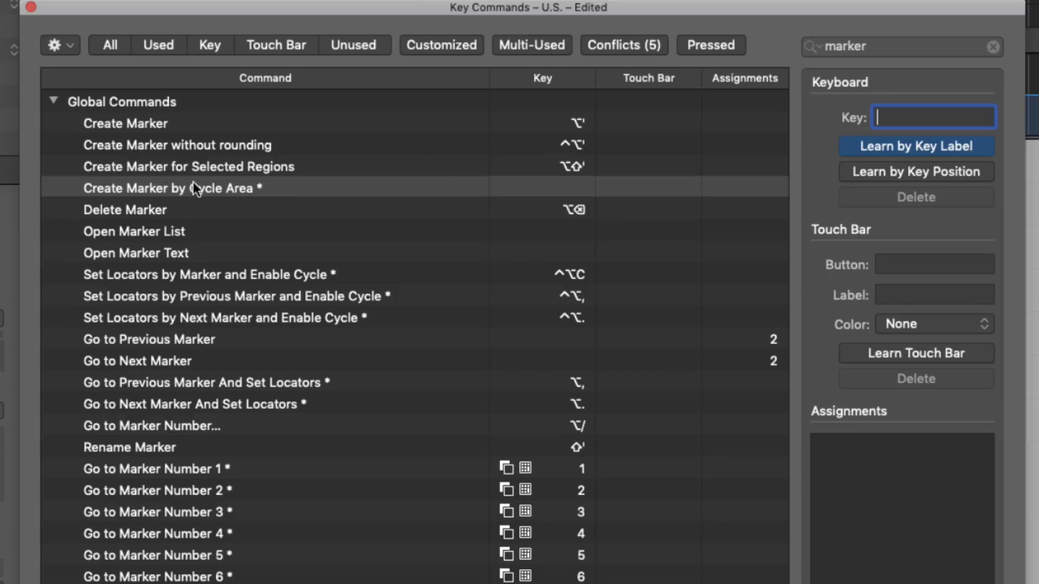
{"action": "left_click", "coordinate": [164, 172]}
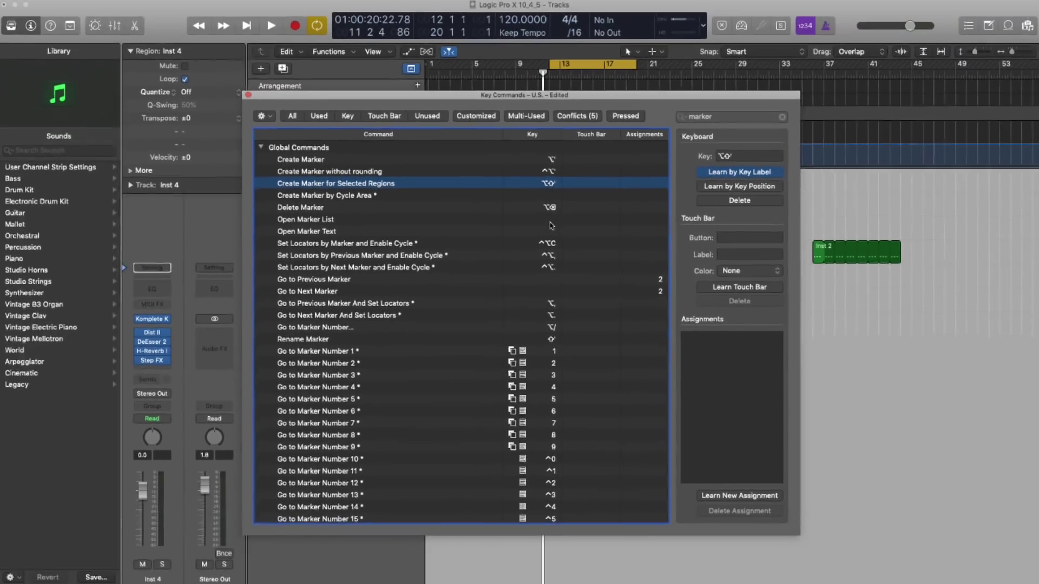
- Create an Inst 4 marker spanning the selected Inst 4 region with ⌥⇧' and select it
{"action": "key", "text": "super+w"}
{"action": "key", "text": "alt+shift+apostrophe"}
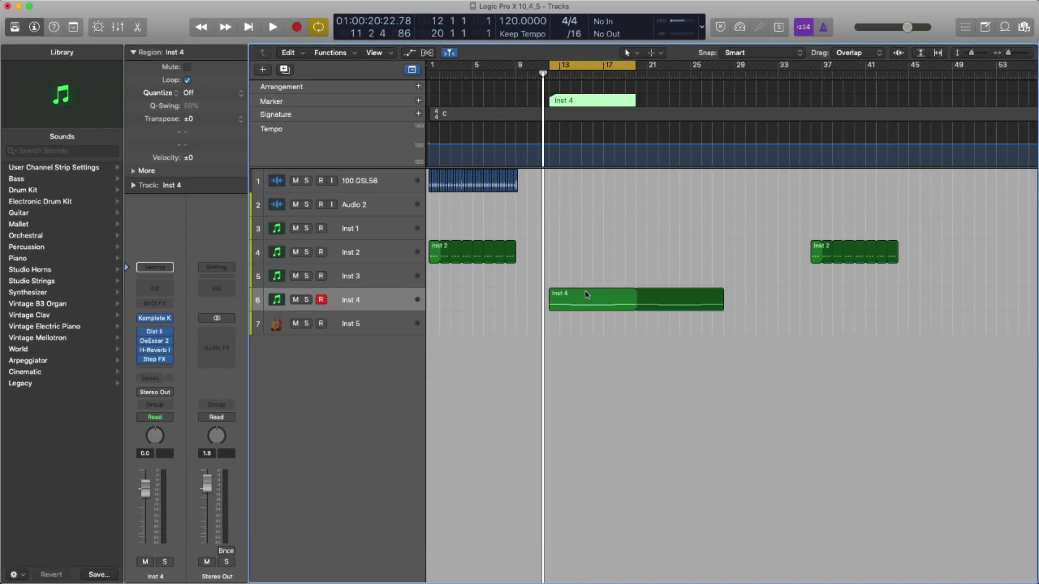
{"action": "left_click", "coordinate": [591, 297]}
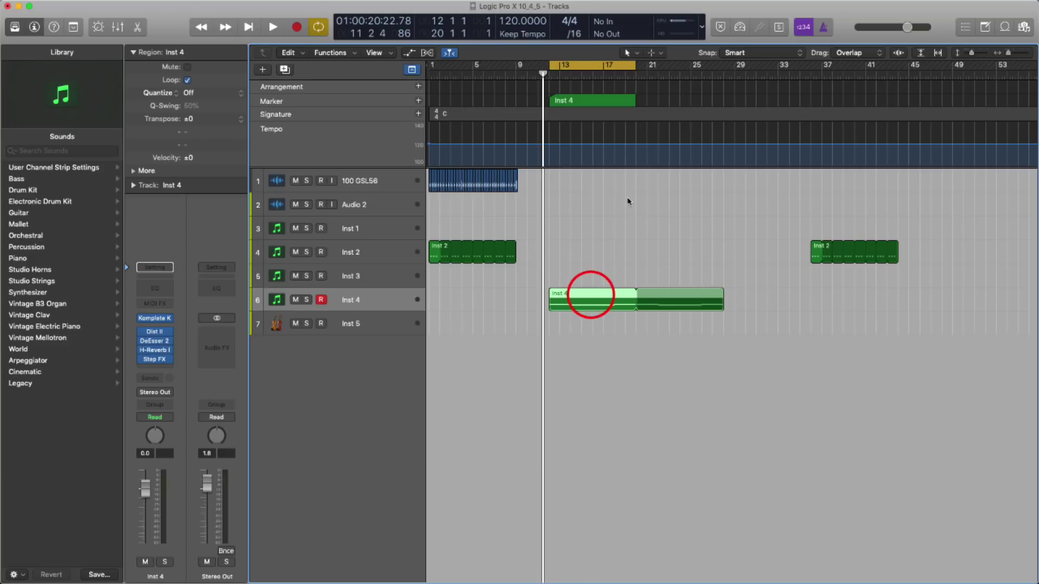
{"action": "left_click", "coordinate": [593, 101]}
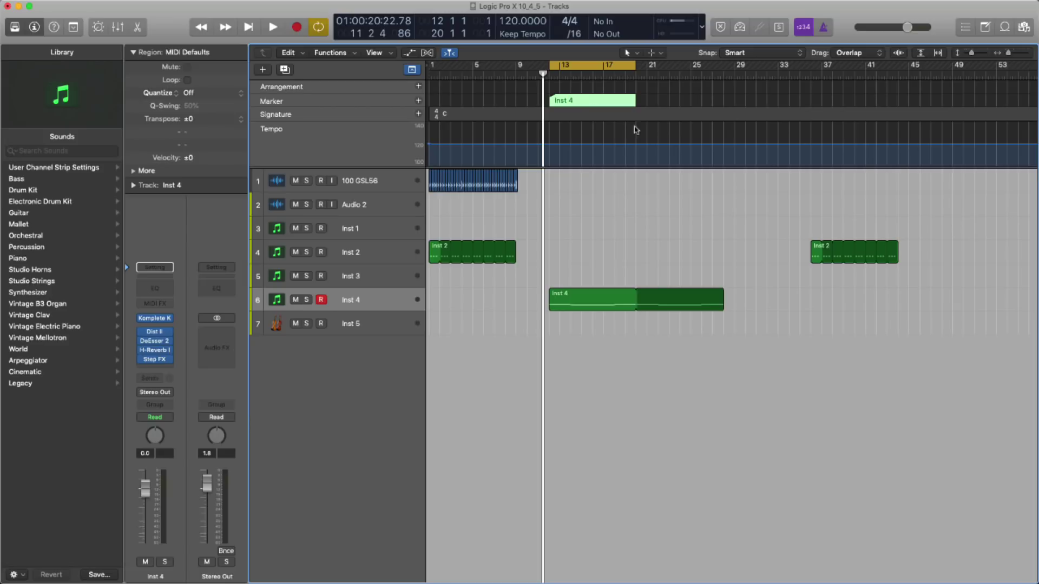
- Drag the cycle range in the ruler to bars 26–28
{"action": "left_click_drag", "start_coordinate": [592, 67], "coordinate": [725, 106]}
{"action": "left_click", "coordinate": [657, 65]}
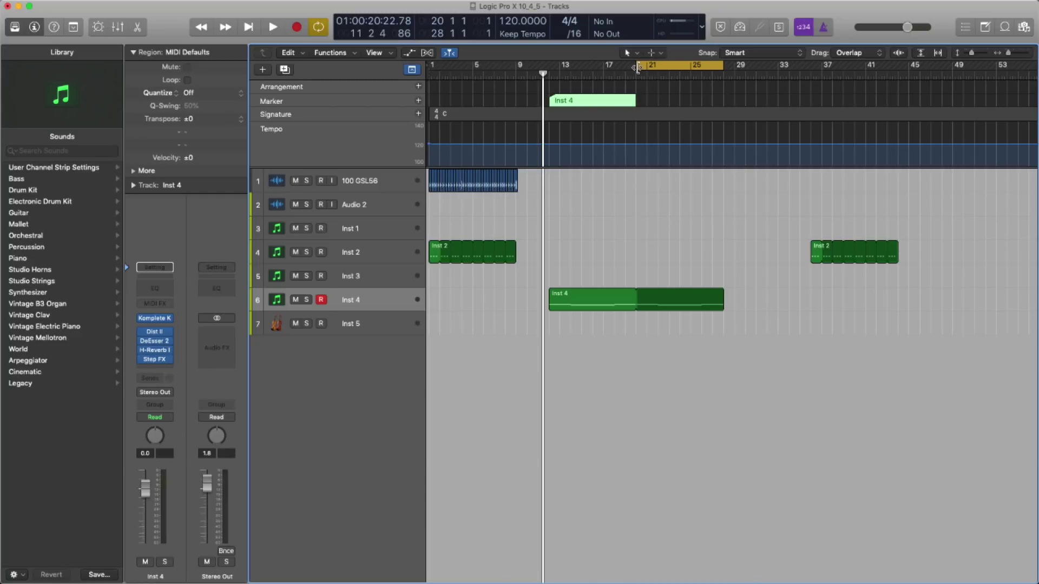
{"action": "left_click_drag", "start_coordinate": [639, 65], "coordinate": [705, 103]}
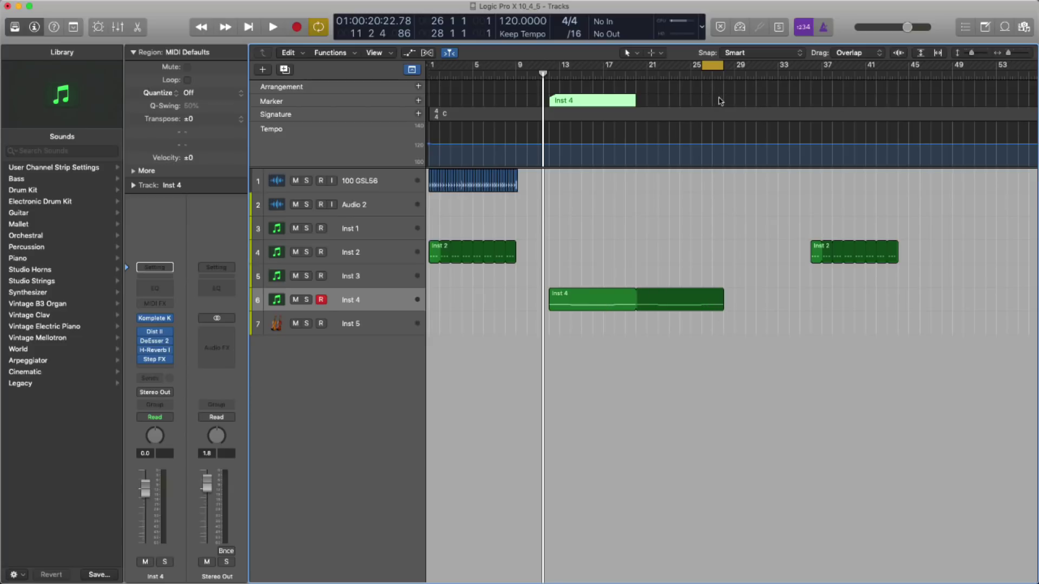
- Close Key Commands, select the Inst 4 and first Inst 2 regions, and play from the cycle start
{"action": "key", "text": "alt+k"}
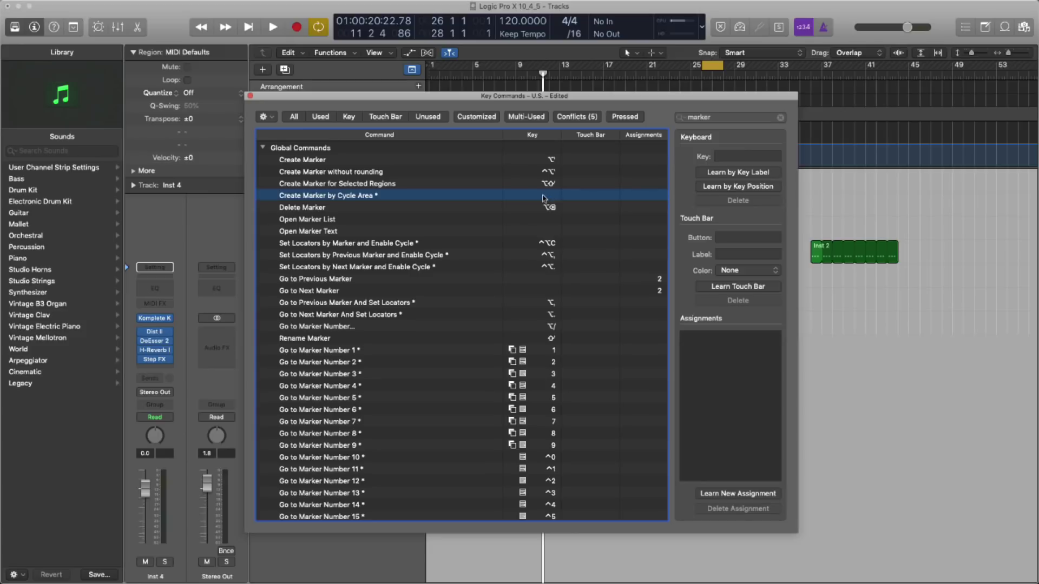
{"action": "left_click", "coordinate": [250, 96]}
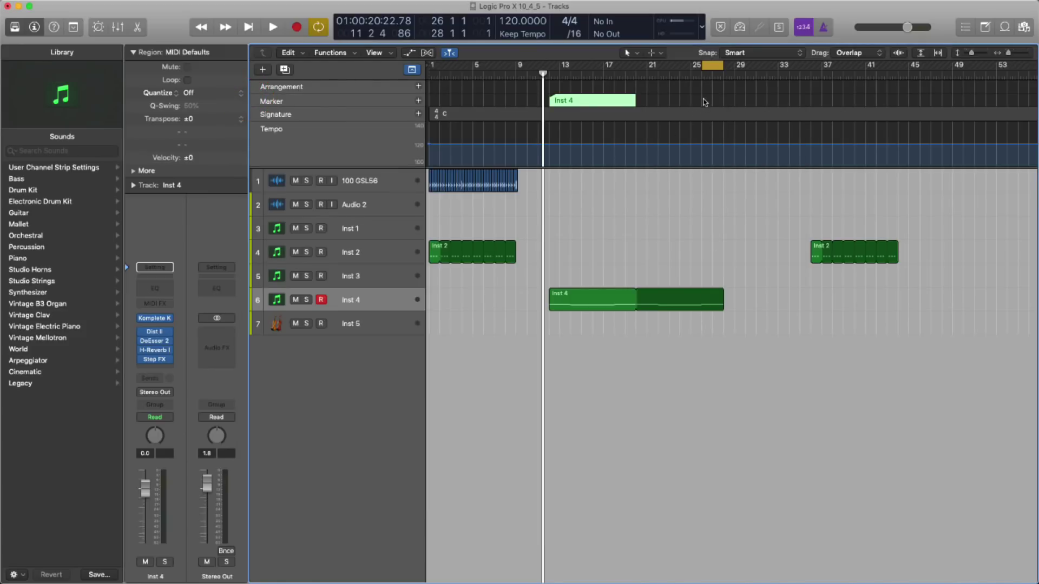
{"action": "left_click", "coordinate": [708, 101]}
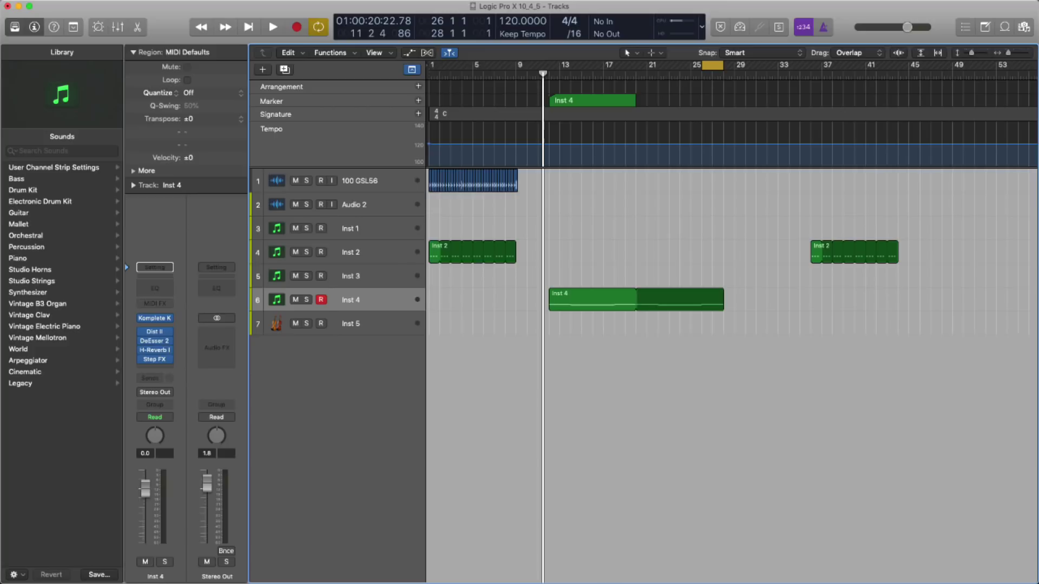
{"action": "left_click", "coordinate": [580, 299]}
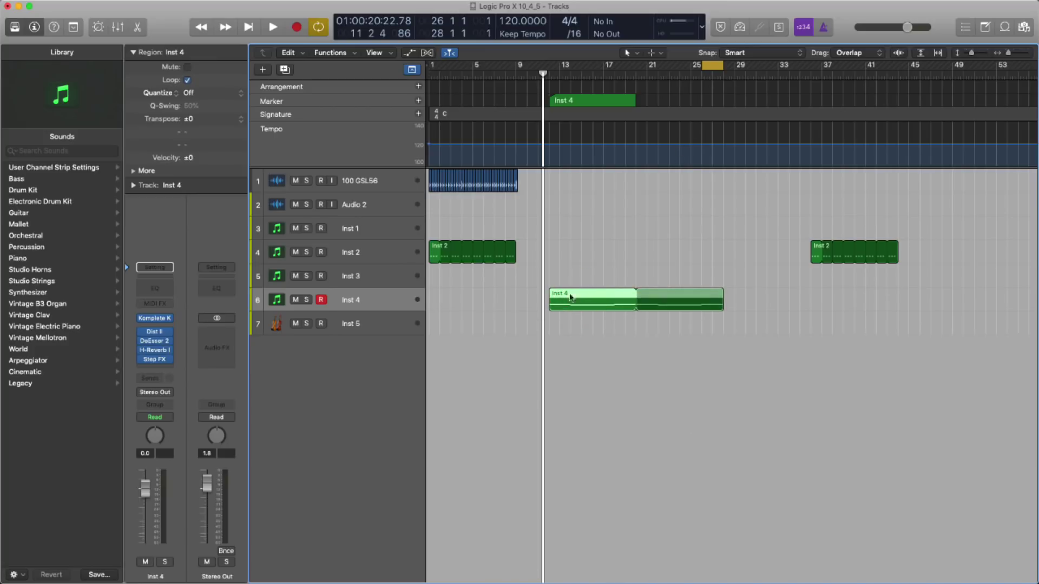
{"action": "left_click", "coordinate": [434, 252]}
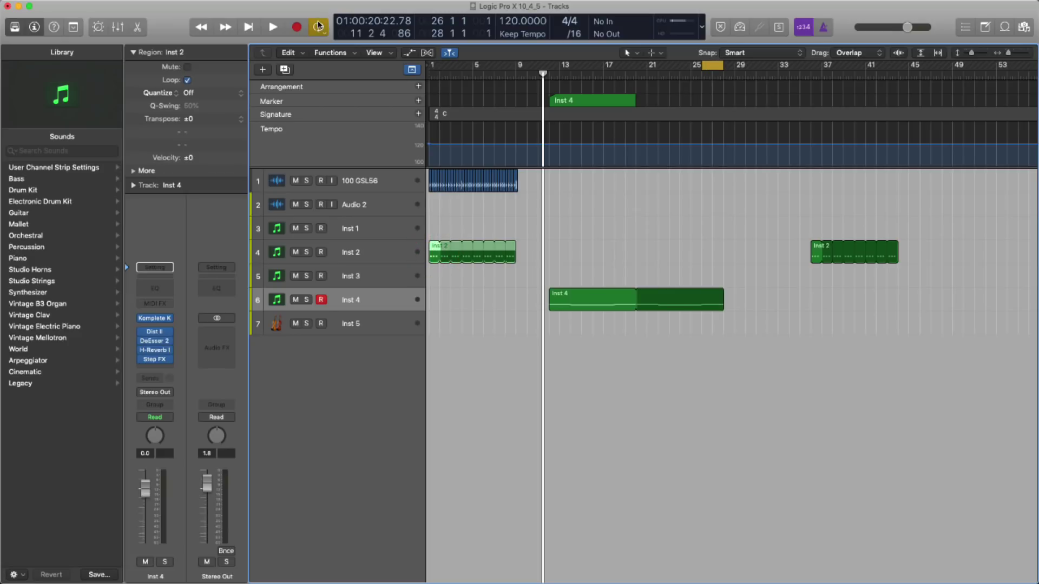
{"action": "key", "text": "space"}
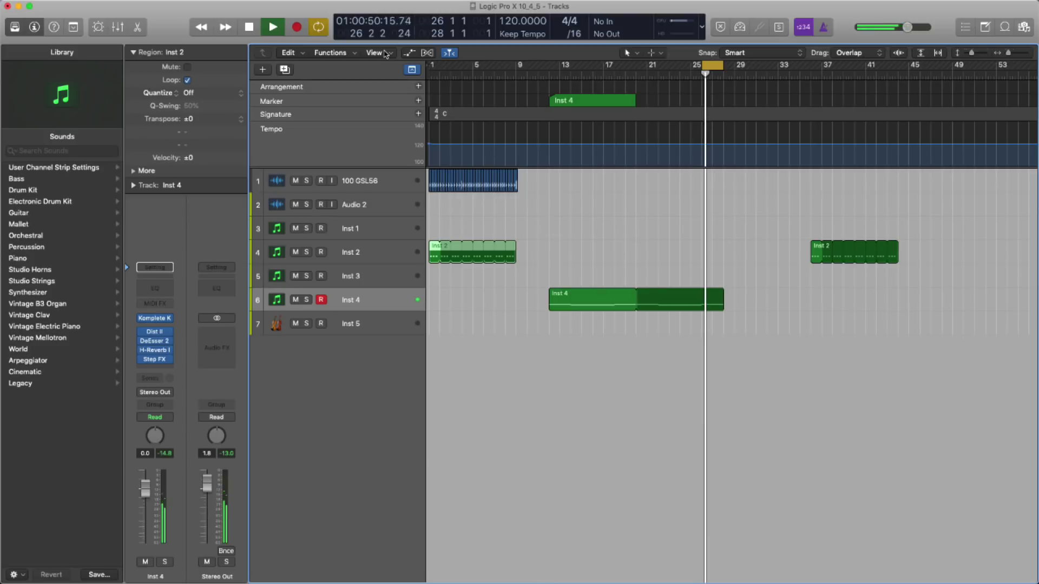
{"action": "key", "text": "space"}
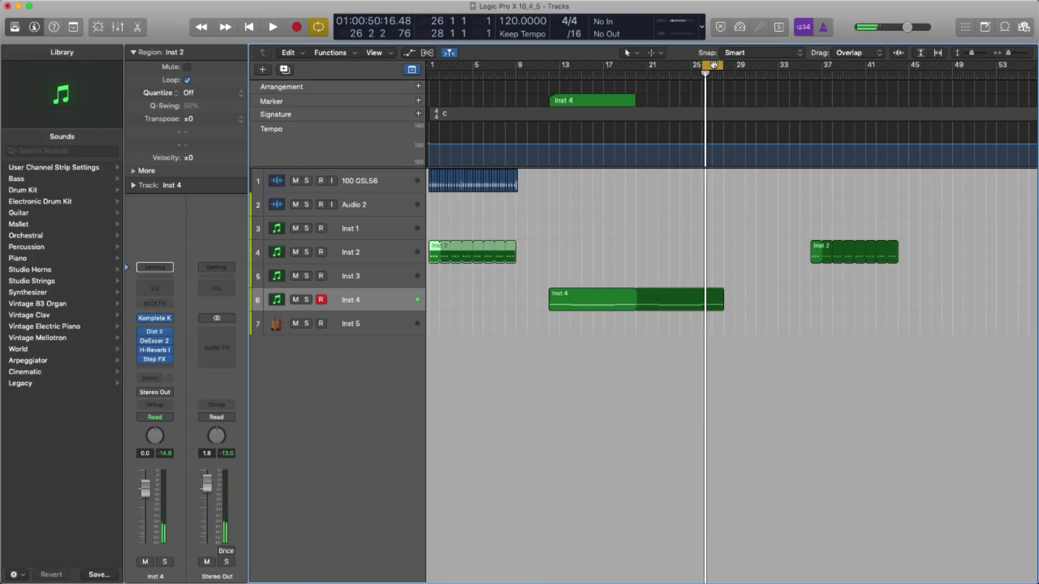
- Turn Cycle off, play from bar 1, then play from the 100 GSL56 audio region
{"action": "left_click", "coordinate": [714, 65]}
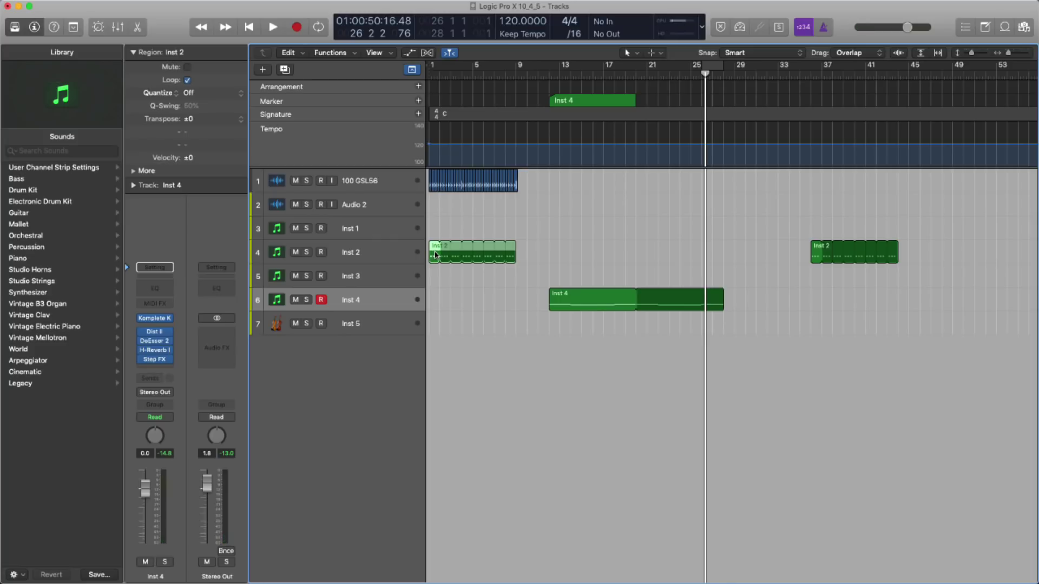
{"action": "key", "text": "Return"}
{"action": "key", "text": "space"}
{"action": "left_click", "coordinate": [479, 187]}
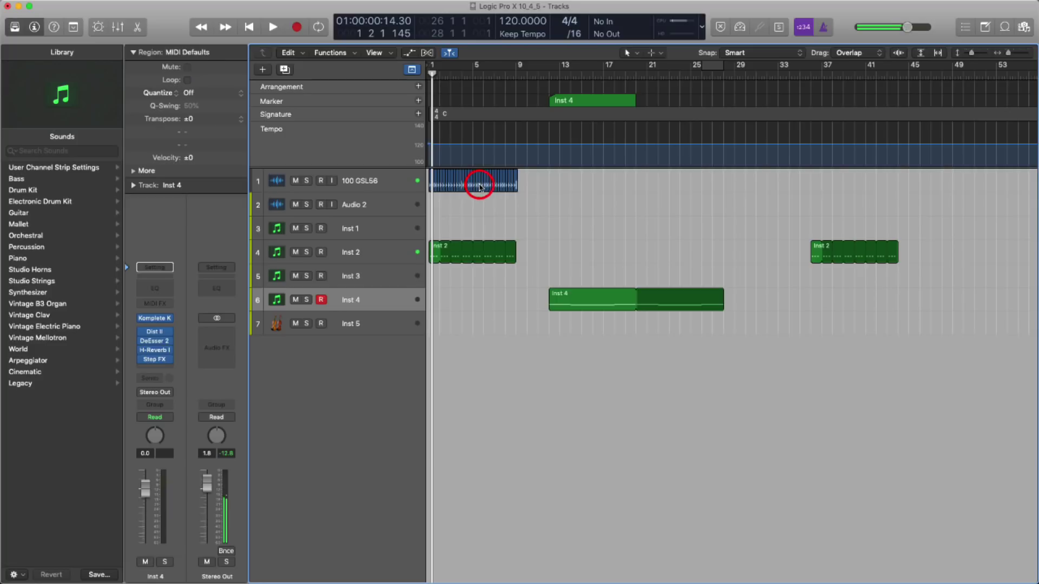
{"action": "left_click", "coordinate": [477, 184]}
{"action": "key", "text": "space"}
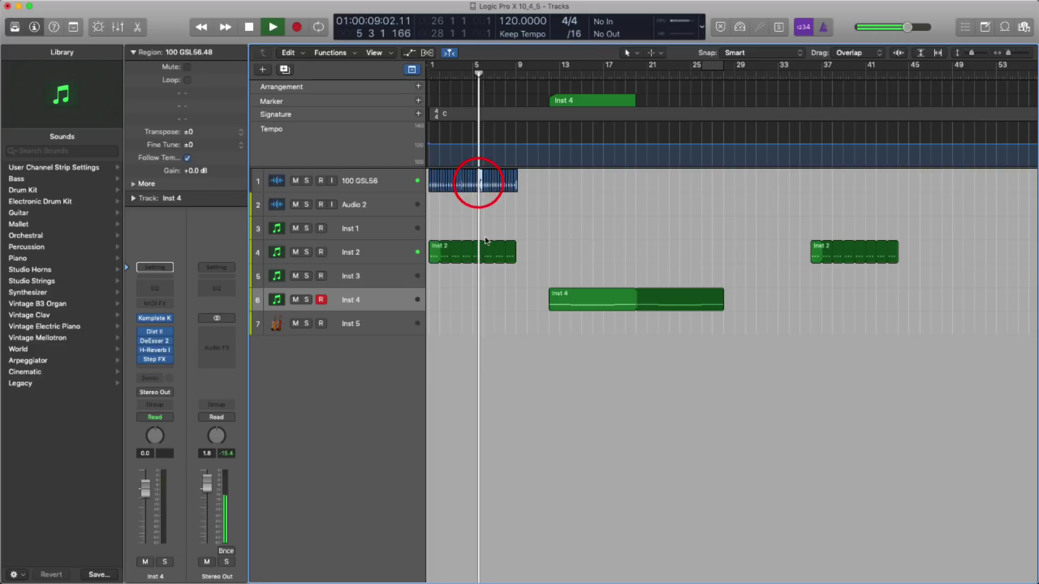
- Use Shift-Space to play from the Inst 4 region start and the Inst 2 region at bar 36
{"action": "left_click", "coordinate": [575, 302]}
{"action": "key", "text": "shift+space"}
{"action": "key", "text": "space"}
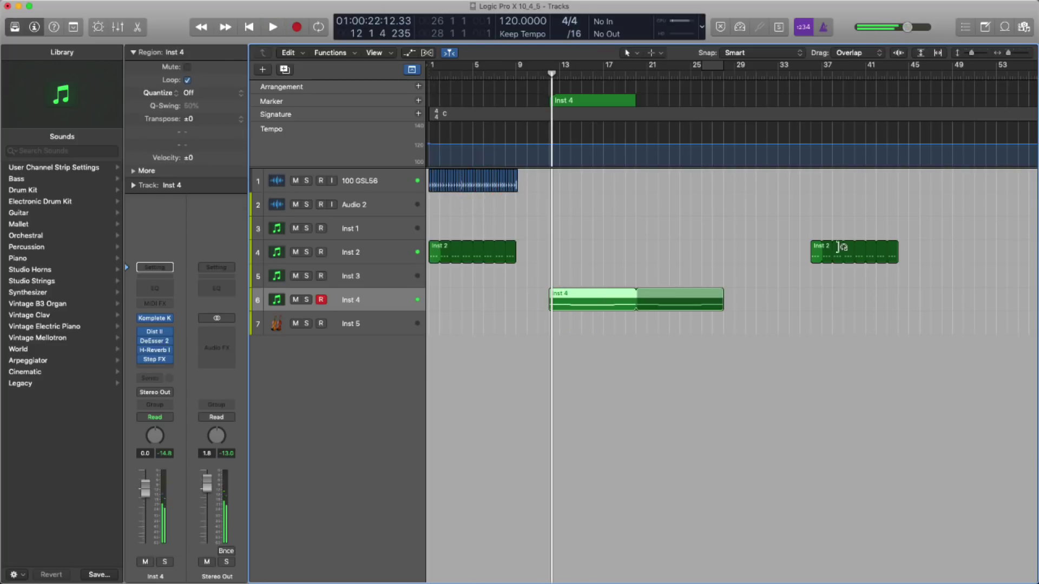
{"action": "left_click", "coordinate": [817, 248]}
{"action": "key", "text": "shift+space"}
{"action": "key", "text": "space"}
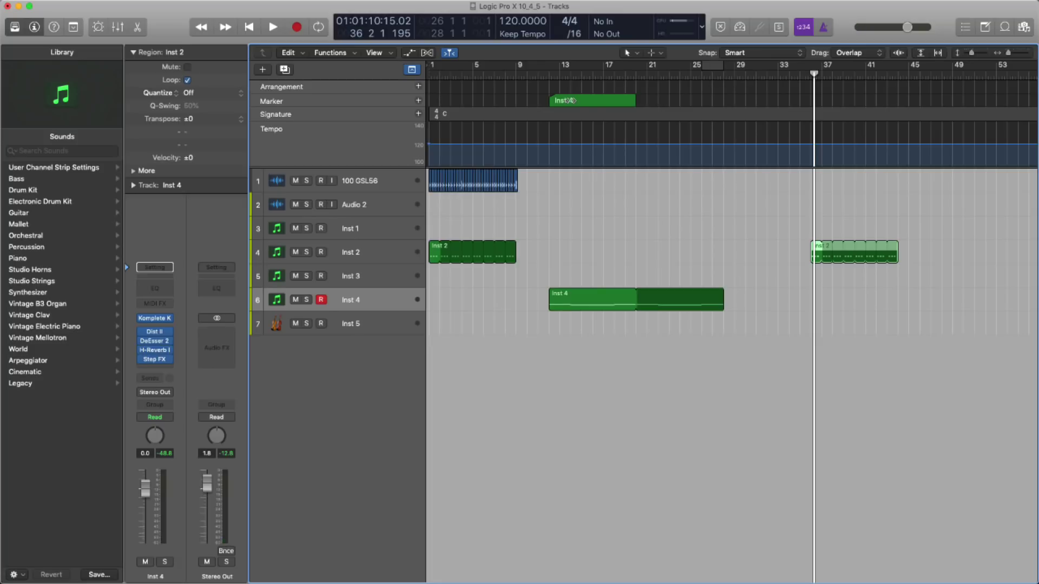
- Move the Inst 4 marker to about bar 26, then jump the playhead to the Inst 2 and Inst 4 region starts
{"action": "mouse_move", "coordinate": [568, 100]}
{"action": "left_mouse_down"}
{"action": "mouse_move", "coordinate": [726, 108]}
{"action": "mouse_move", "coordinate": [712, 107]}
{"action": "left_mouse_up"}
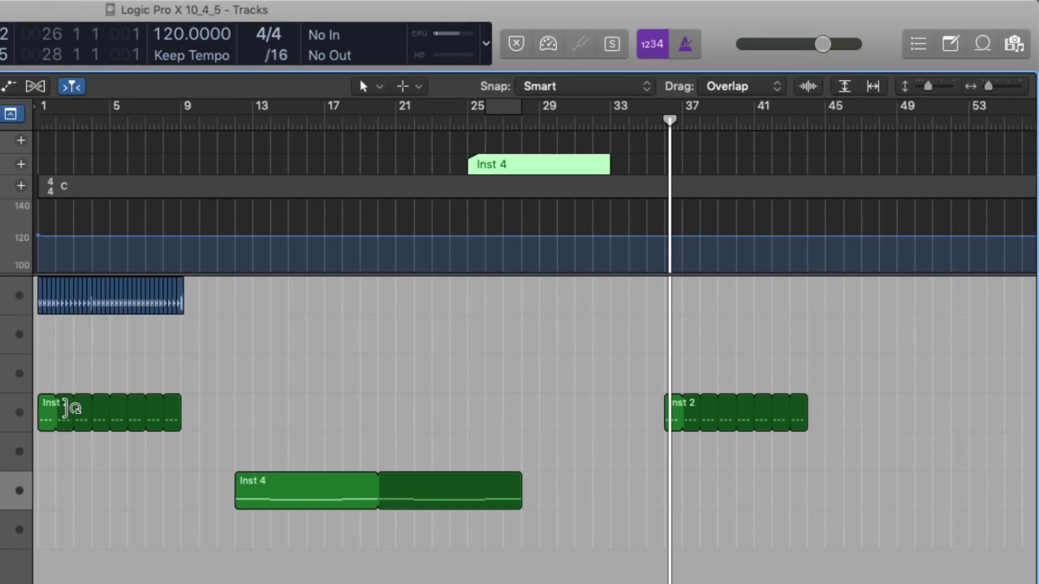
{"action": "left_click", "coordinate": [327, 296]}
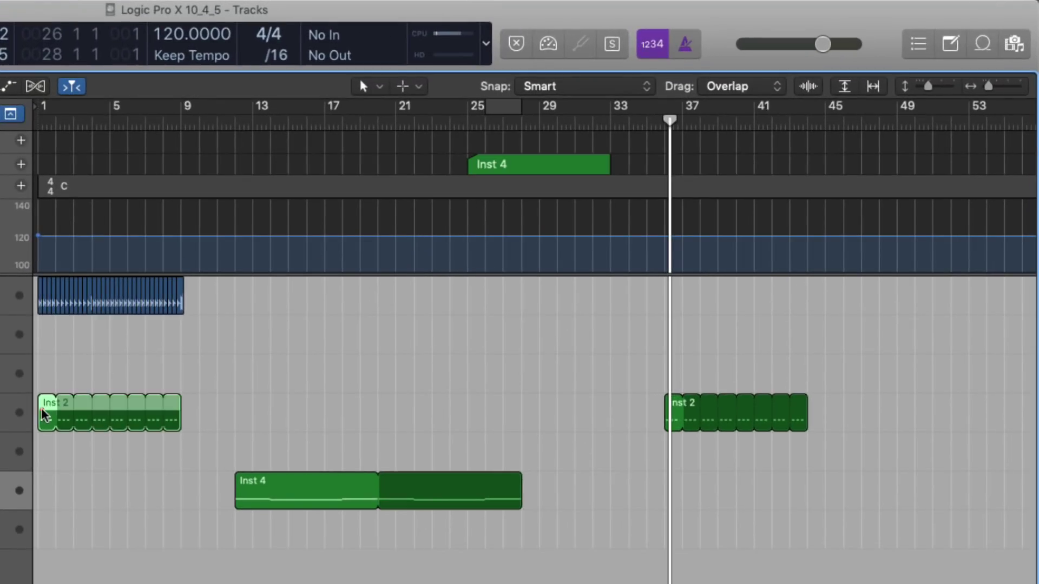
{"action": "key", "text": "Return"}
{"action": "left_click", "coordinate": [287, 484]}
{"action": "key", "text": "shift+Return"}
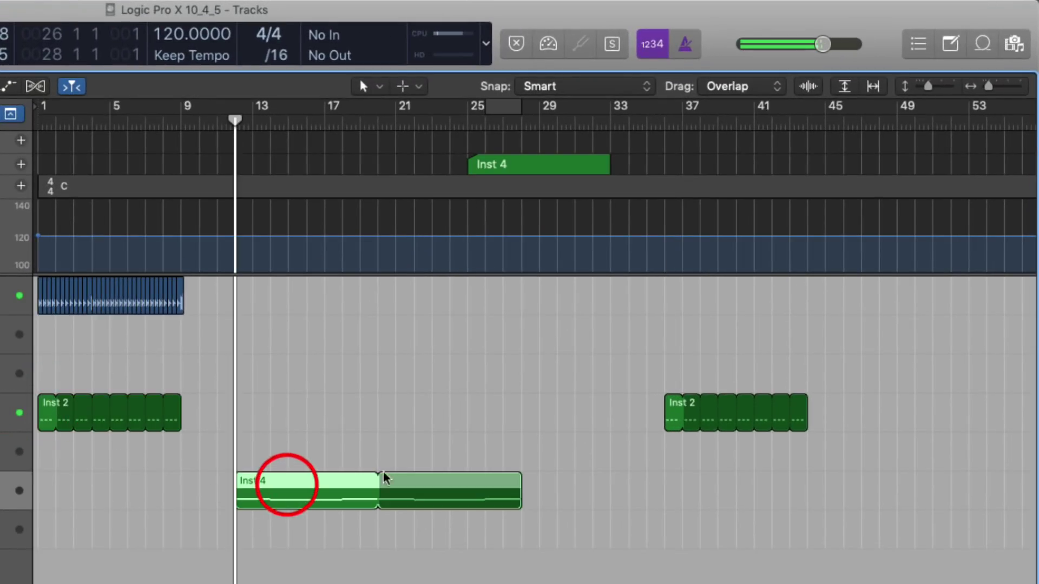
- Jump the playhead to the Inst 4 marker at bar 25, then to the Inst 2 region at bar 36
{"action": "left_click", "coordinate": [513, 162]}
{"action": "key", "text": "shift+Return"}
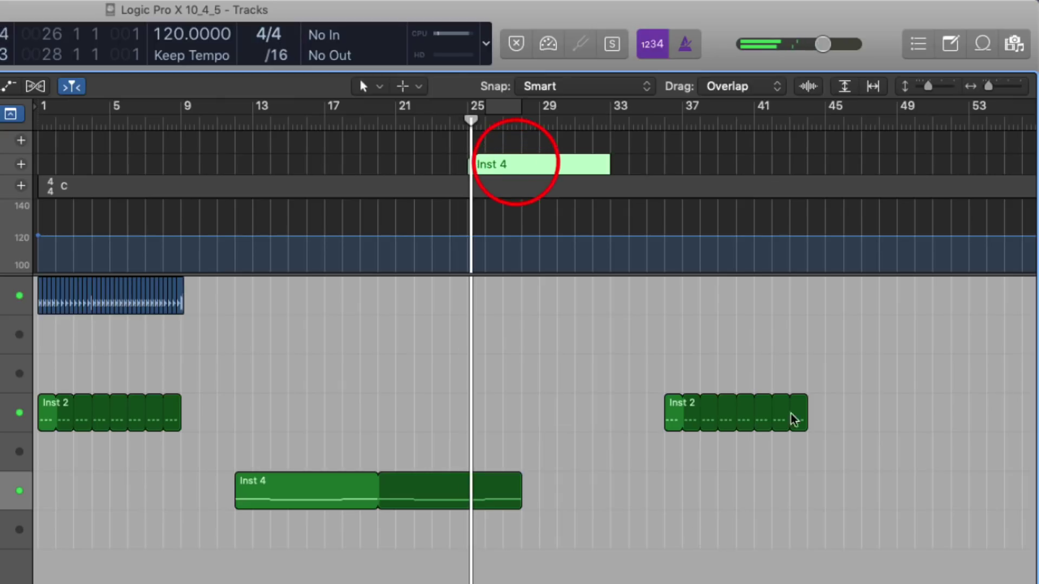
{"action": "left_click", "coordinate": [675, 413]}
{"action": "key", "text": "shift+Return"}
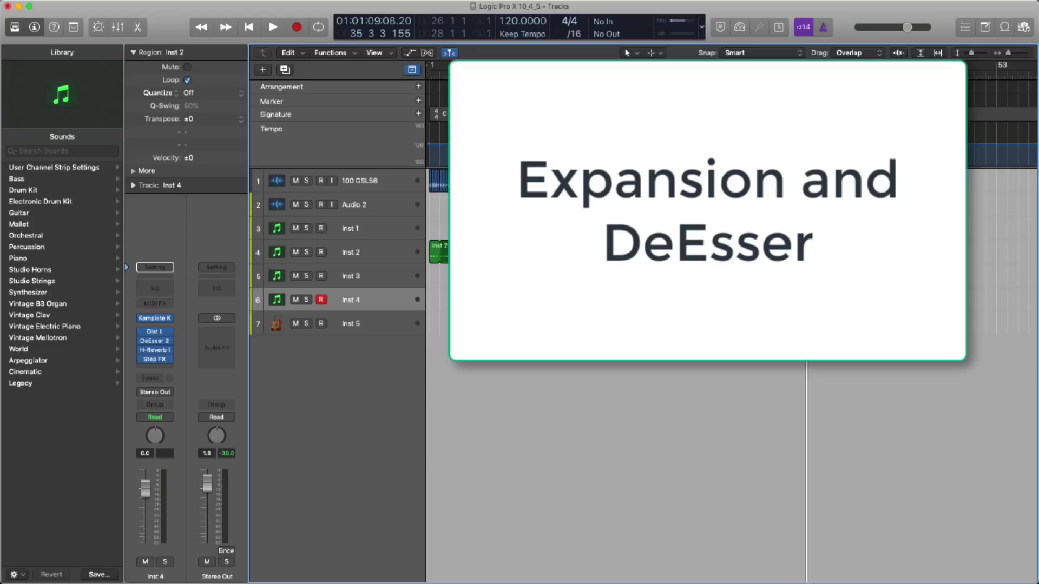
- Insert a stereo Expander on the Stereo Out channel, then reposition and shrink its window
{"action": "left_click", "coordinate": [227, 339]}
{"action": "mouse_move", "coordinate": [255, 372]}
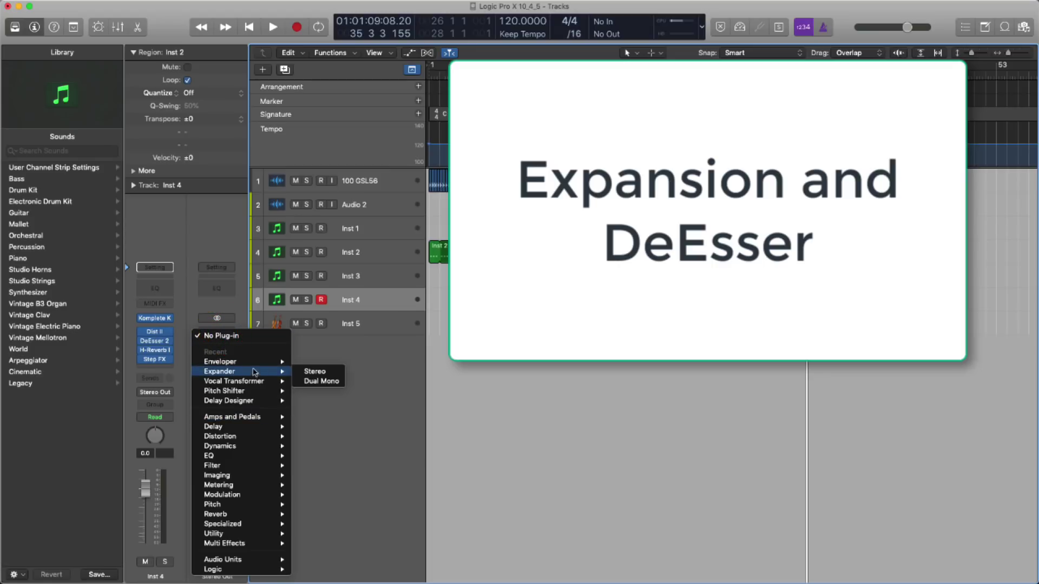
{"action": "left_click", "coordinate": [310, 371]}
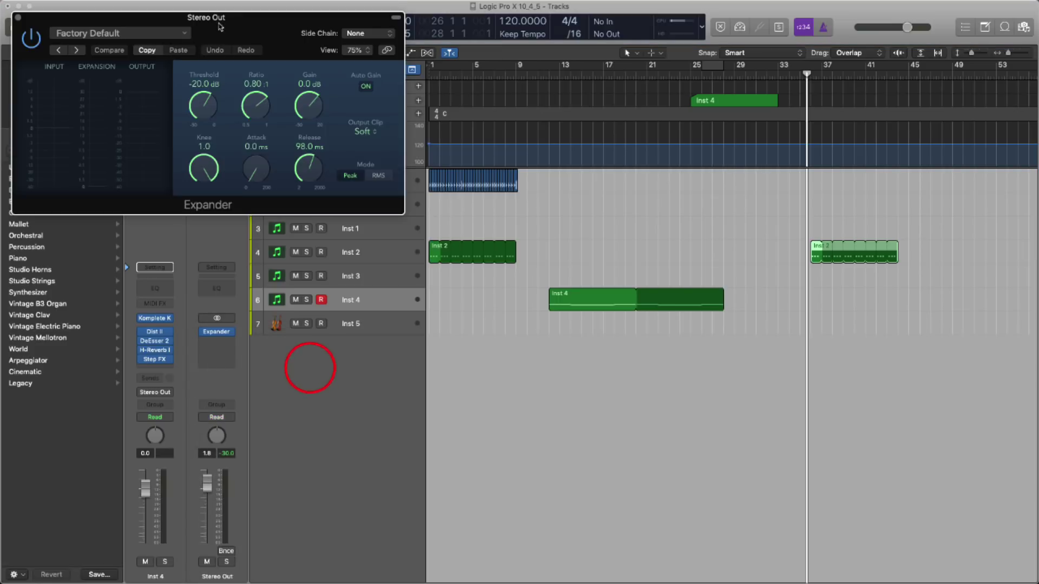
{"action": "left_click_drag", "start_coordinate": [274, 34], "coordinate": [722, 236]}
{"action": "left_click_drag", "start_coordinate": [878, 425], "coordinate": [885, 456]}
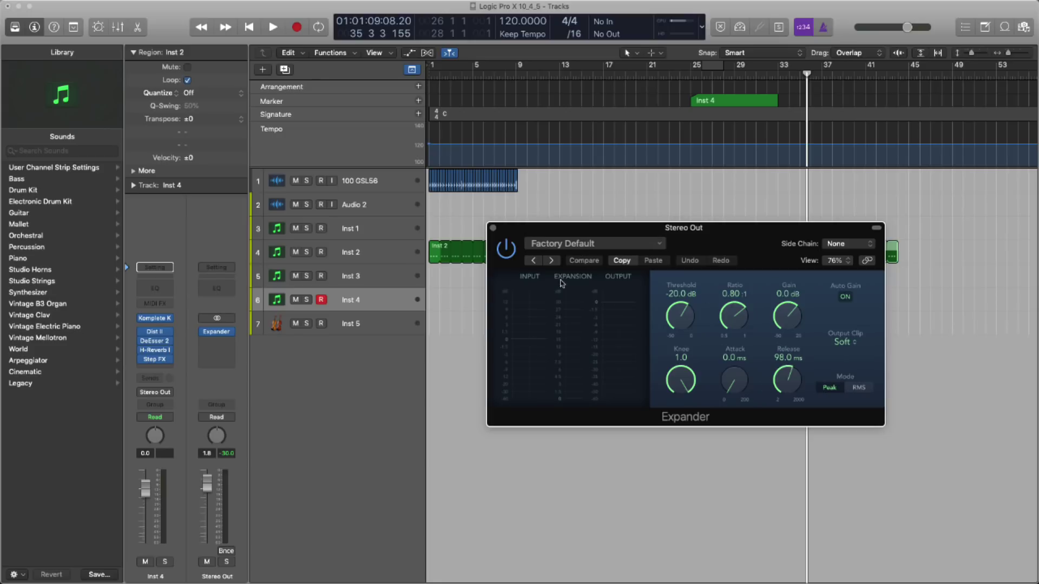
- Close the Expander, open Inst 4's DeEsser 2 and raise its detection frequency
{"action": "key", "text": "super+w"}
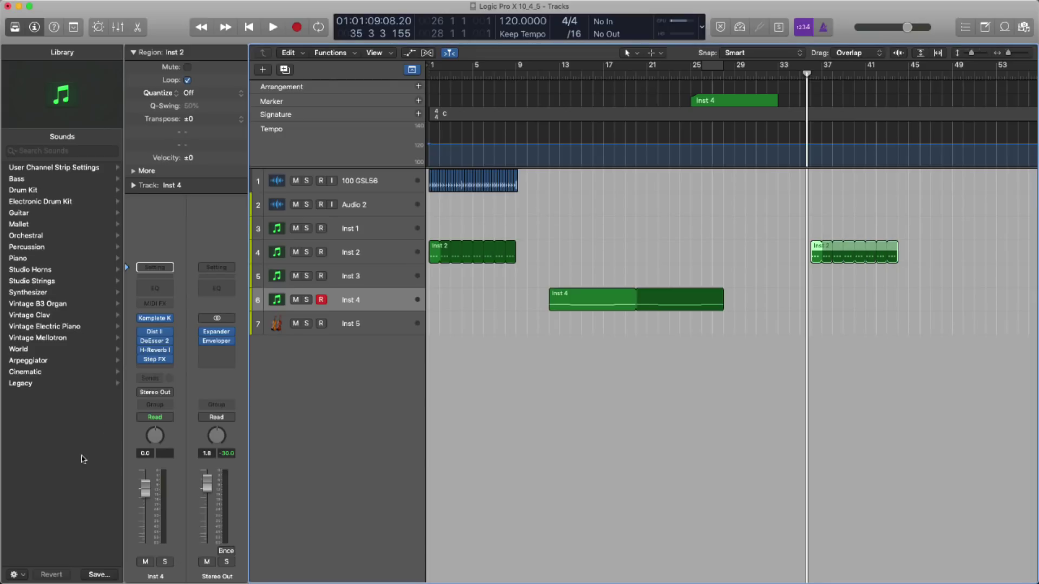
{"action": "left_click", "coordinate": [158, 344]}
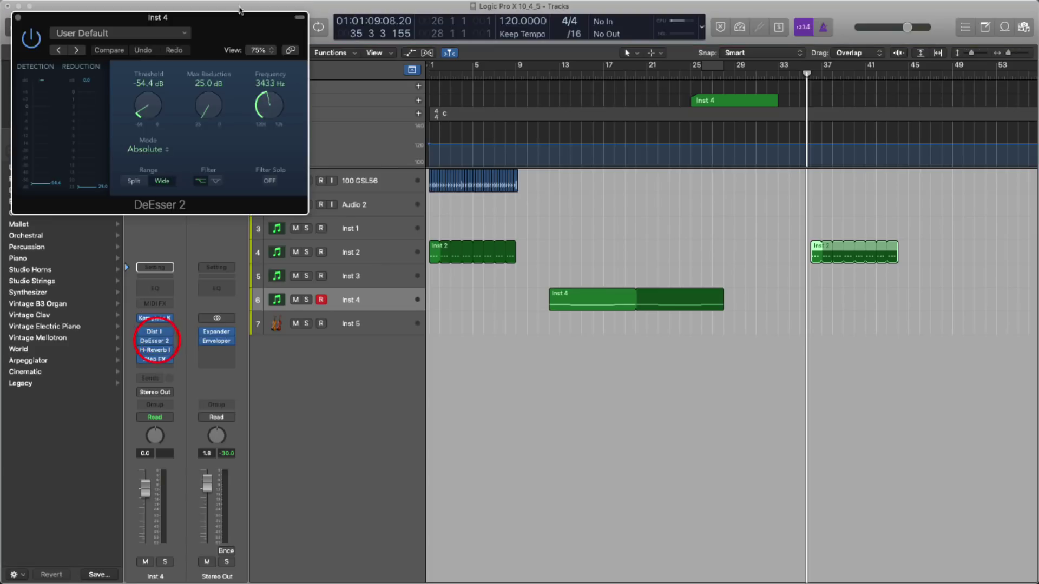
{"action": "left_click_drag", "start_coordinate": [249, 17], "coordinate": [715, 248]}
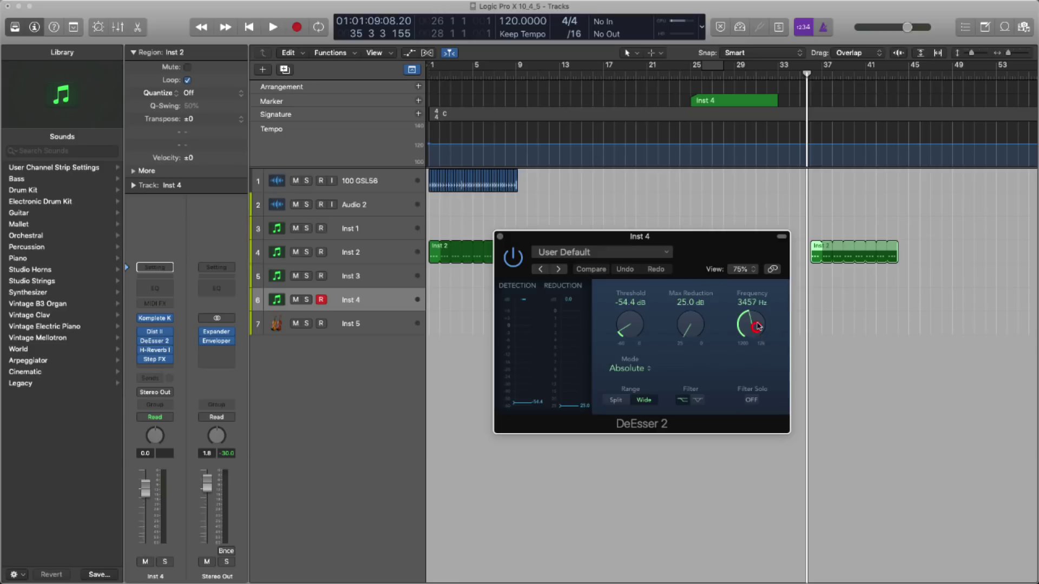
{"action": "mouse_move", "coordinate": [758, 327]}
{"action": "left_mouse_down"}
{"action": "mouse_move", "coordinate": [762, 318]}
{"action": "mouse_move", "coordinate": [766, 344]}
{"action": "left_mouse_up"}
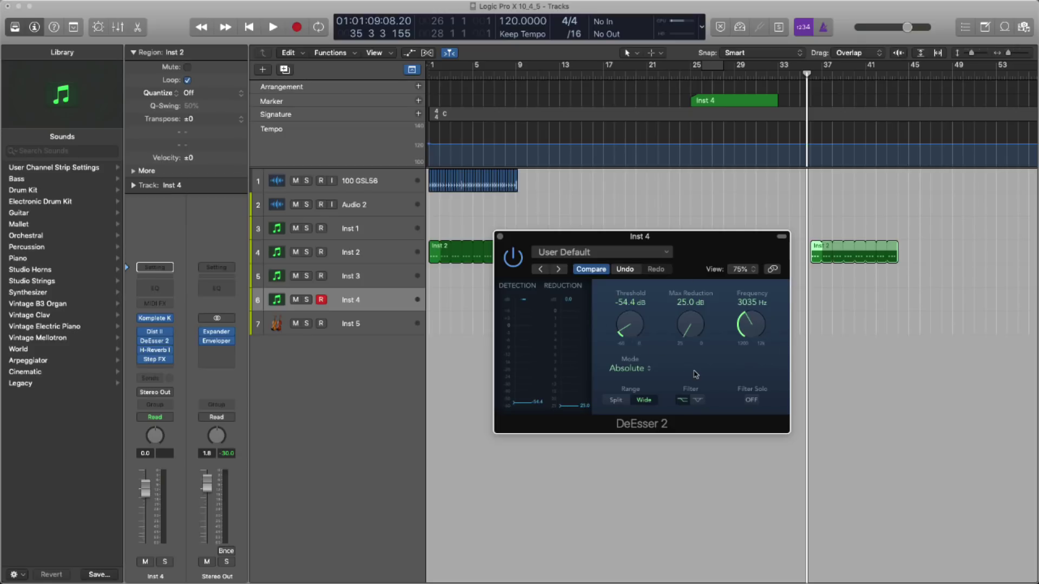
{"action": "left_click_drag", "start_coordinate": [701, 246], "coordinate": [707, 283]}
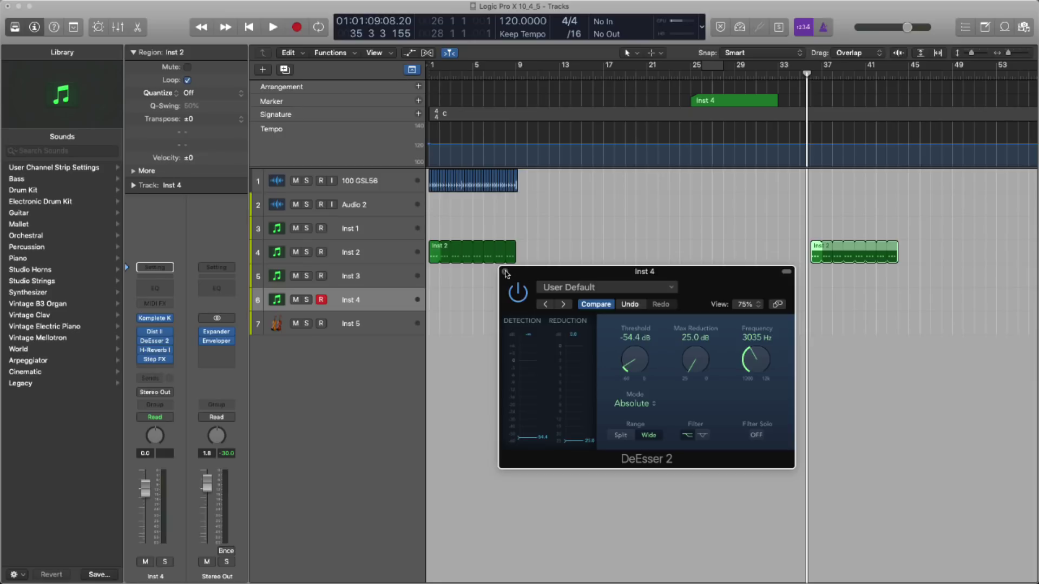
- Compare Relative and Absolute modes, then set frequency to 3764 Hz, Split range and notch filter
{"action": "left_click", "coordinate": [644, 407]}
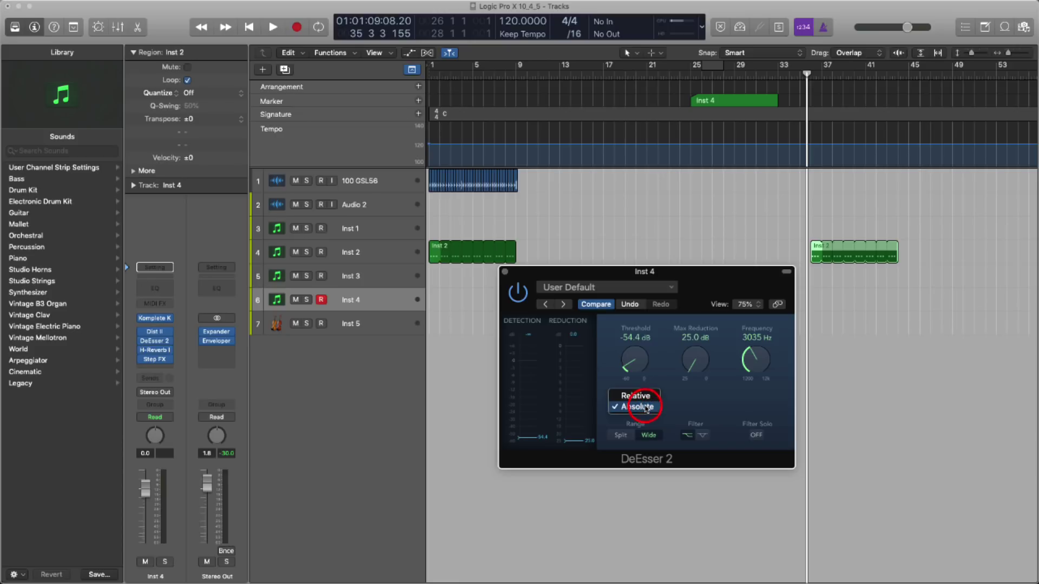
{"action": "left_click", "coordinate": [651, 395]}
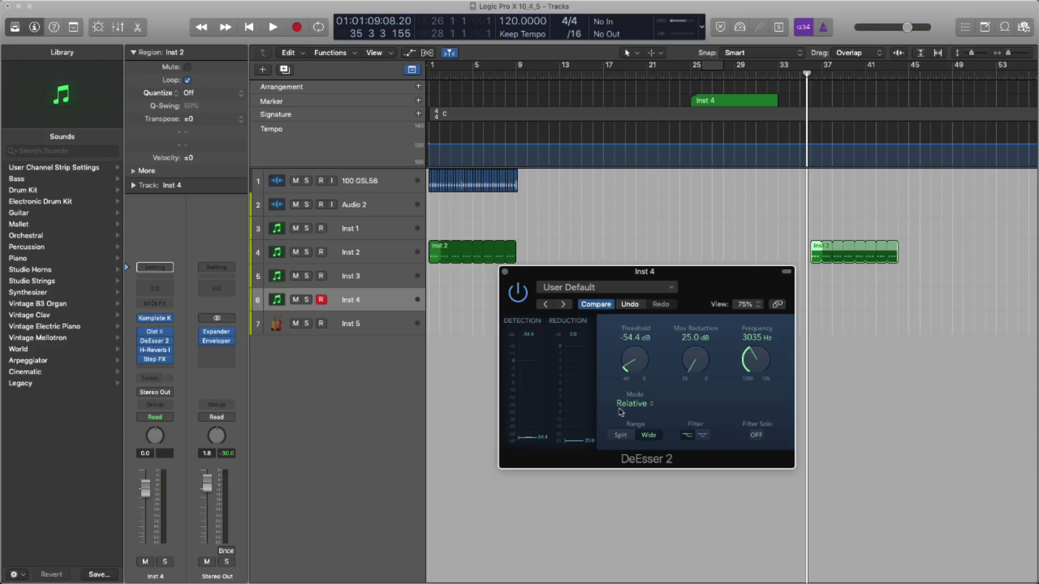
{"action": "left_click", "coordinate": [641, 405]}
{"action": "left_click", "coordinate": [648, 416]}
{"action": "left_click_drag", "start_coordinate": [757, 366], "coordinate": [767, 356]}
{"action": "left_click", "coordinate": [623, 435]}
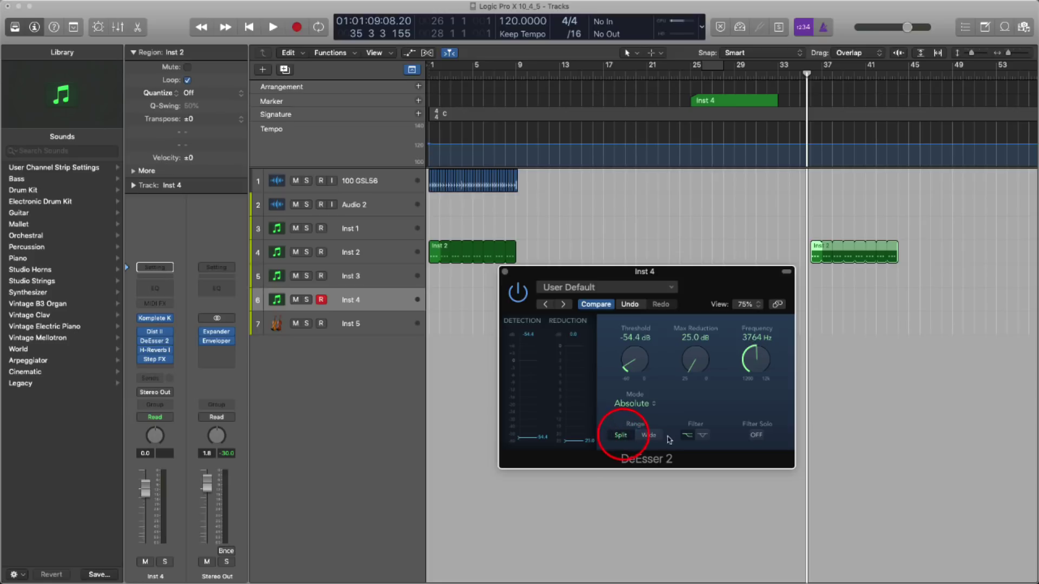
{"action": "left_click", "coordinate": [703, 435]}
- Try Relative mode again, settle threshold at -32.6 dB and reduction at 11.5 dB, then close DeEsser 2
{"action": "left_click", "coordinate": [637, 404]}
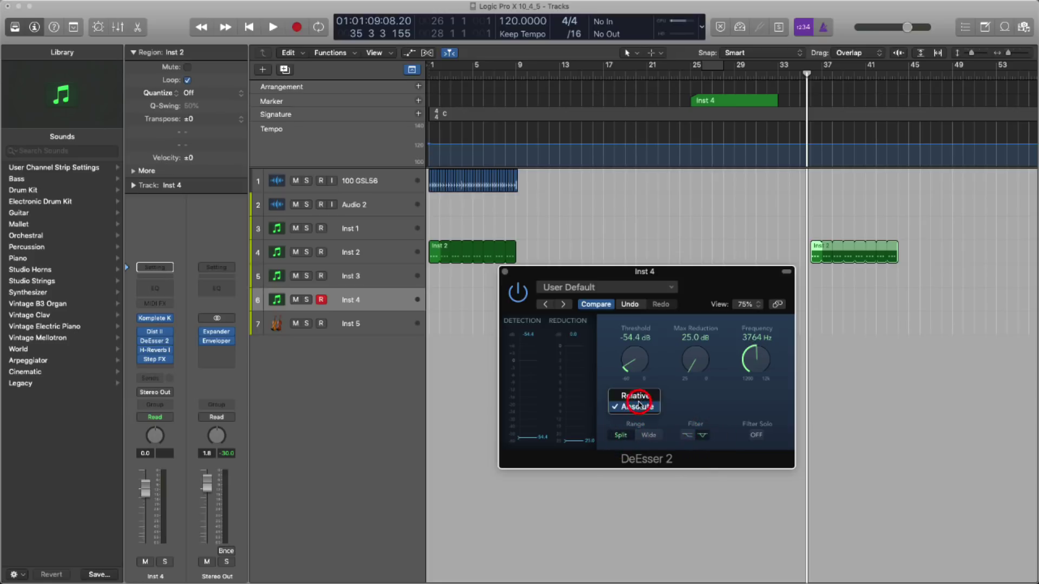
{"action": "left_click", "coordinate": [635, 397]}
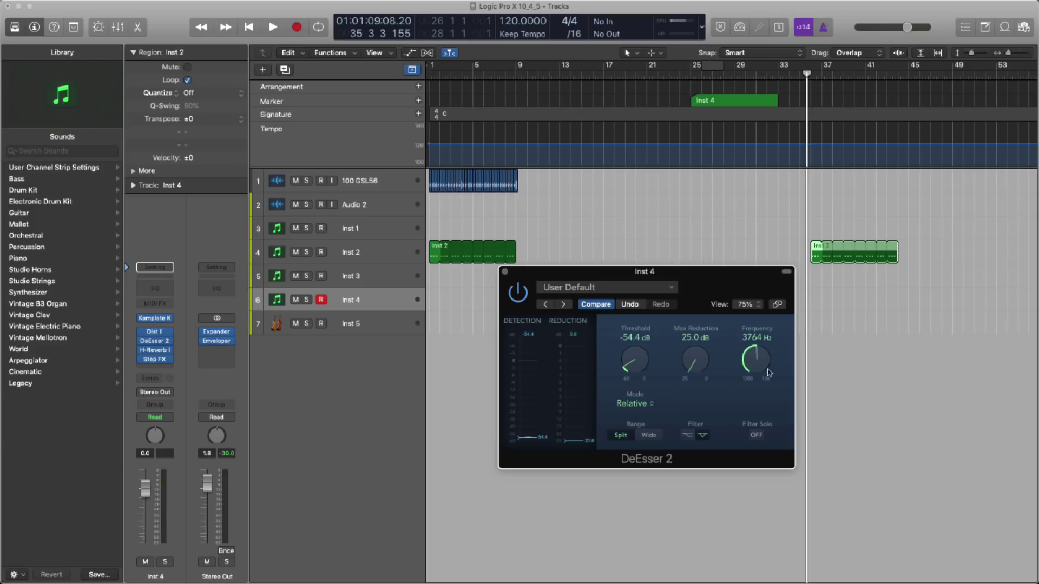
{"action": "left_click_drag", "start_coordinate": [643, 358], "coordinate": [648, 353]}
{"action": "key", "text": "super+z"}
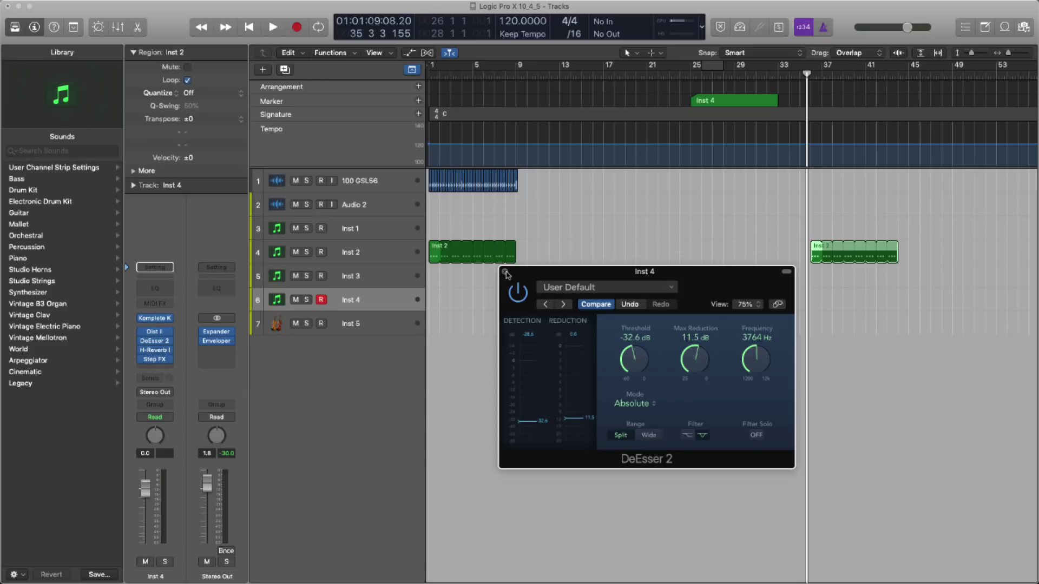
{"action": "left_click", "coordinate": [506, 273]}
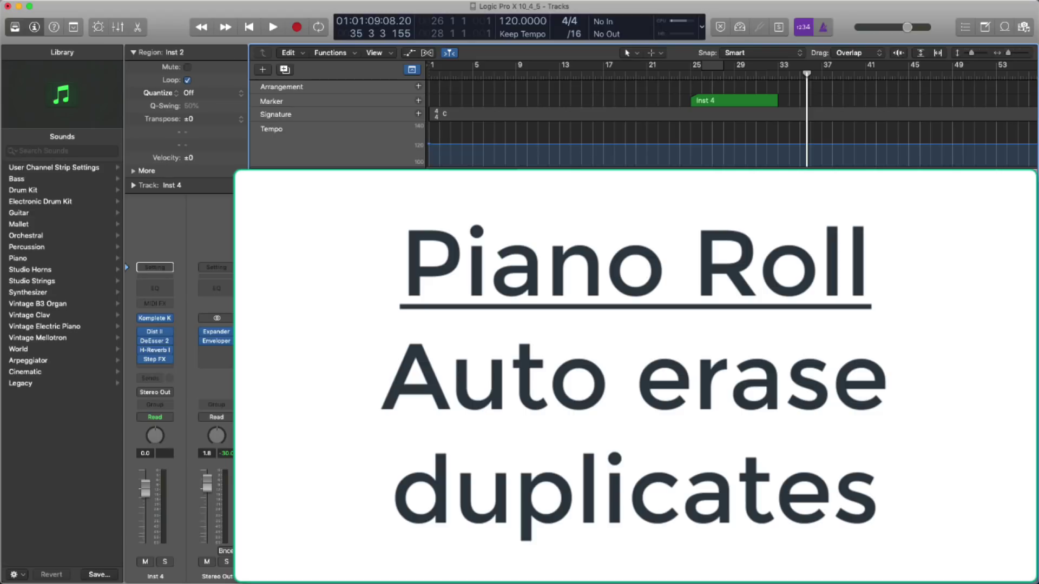
- Set a one-bar cycle over bars 36–37 with the C shortcut
{"action": "key", "text": "c"}
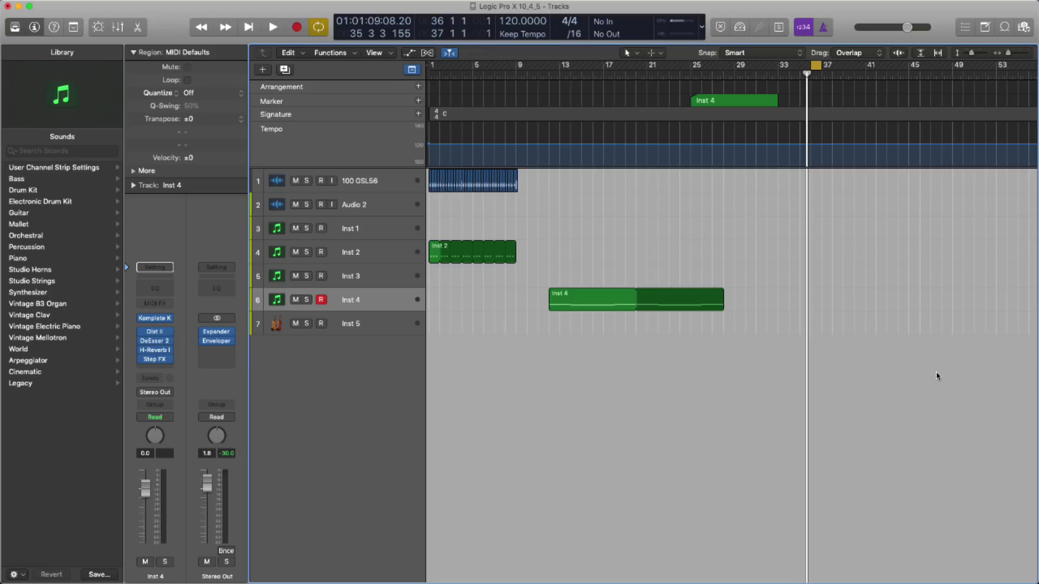
- Bypass Inst 4's four effects, lower it to -12 dB, and record a MIDI take into bars 36–37
{"action": "left_click_drag", "start_coordinate": [139, 331], "coordinate": [140, 360]}
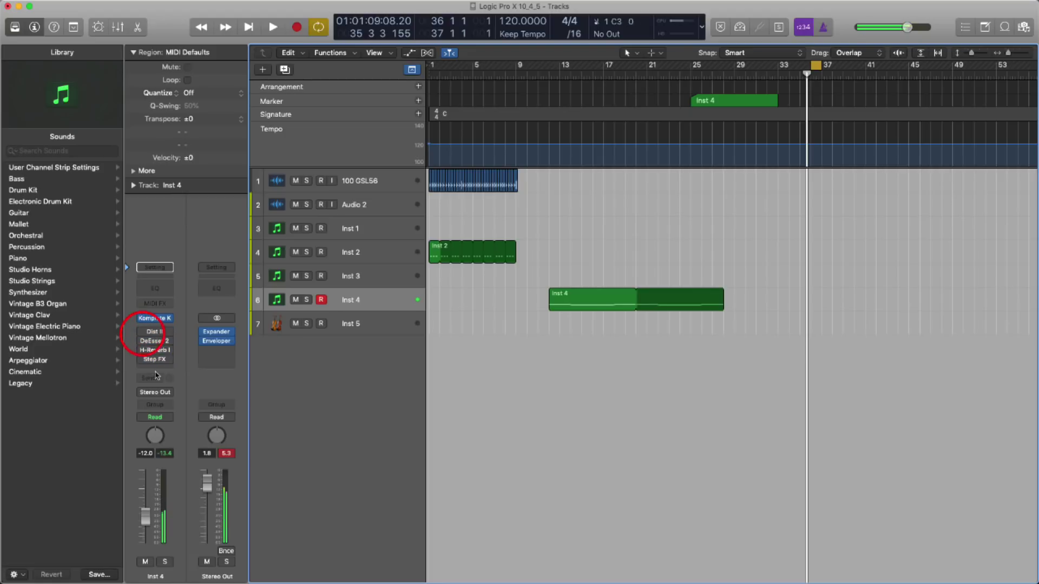
{"action": "left_click_drag", "start_coordinate": [145, 489], "coordinate": [145, 511]}
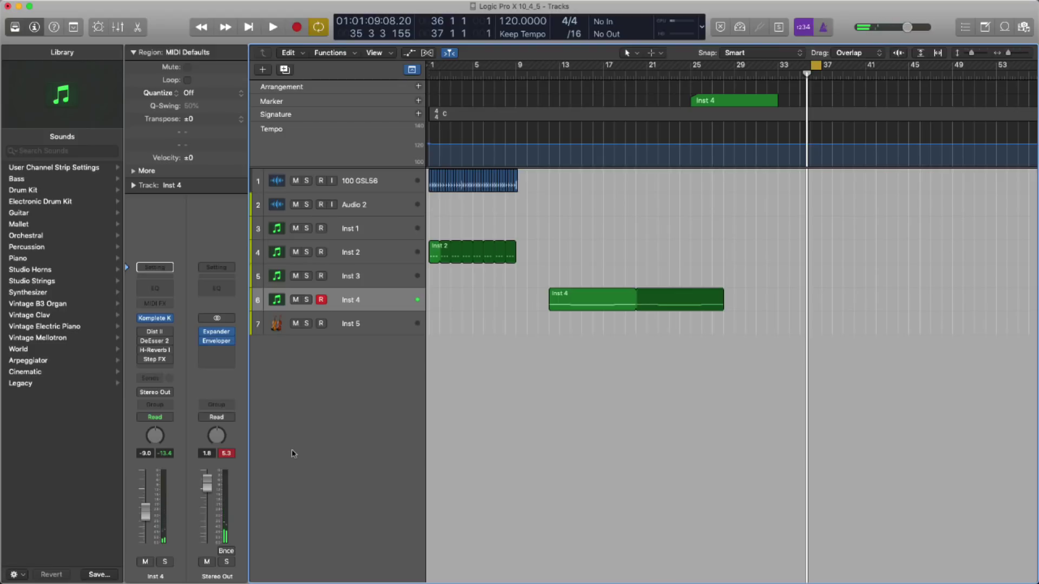
{"action": "key", "text": "super+Right"}
{"action": "key", "text": "space"}
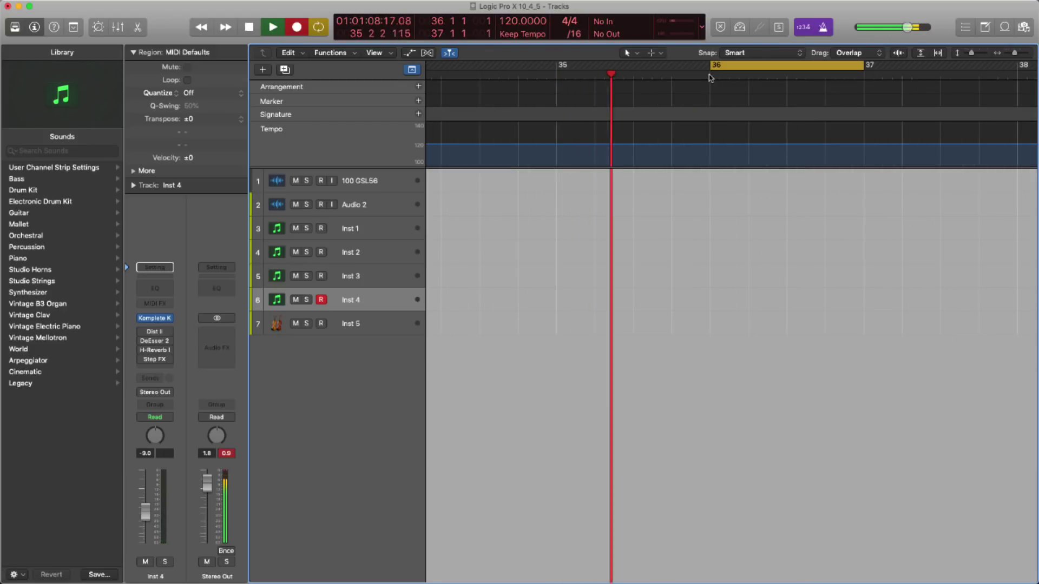
{"action": "key", "text": "r"}
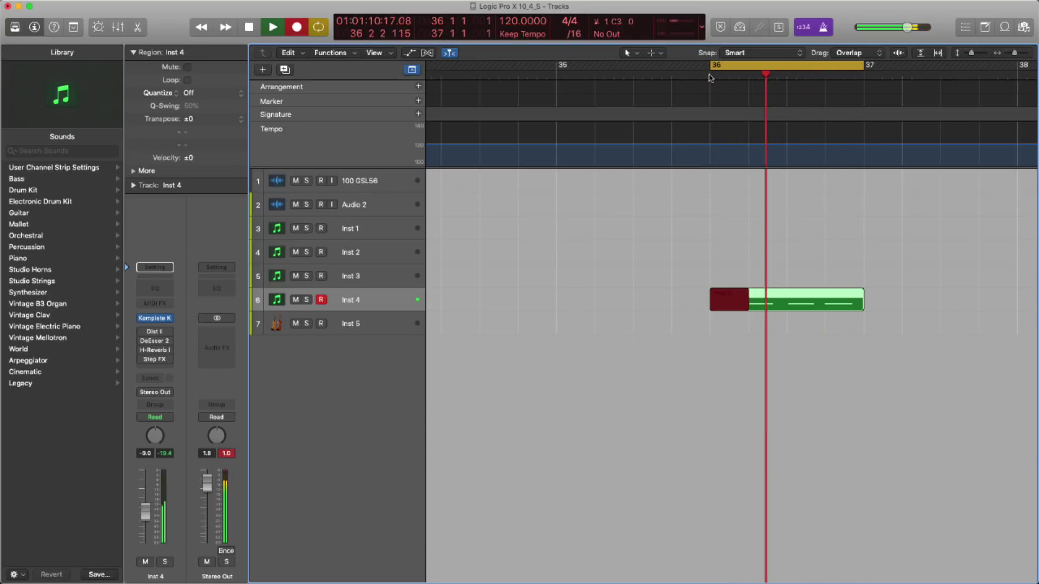
{"action": "key", "text": "space"}
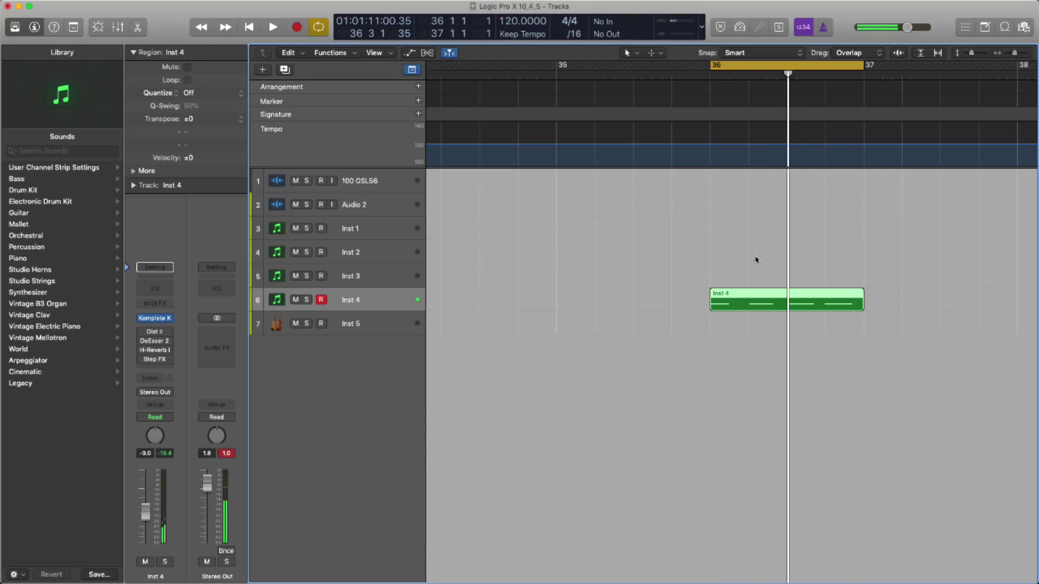
- Open the recorded region in the Piano Roll and move the first C3 note exactly onto bar 36
{"action": "double_click", "coordinate": [743, 301]}
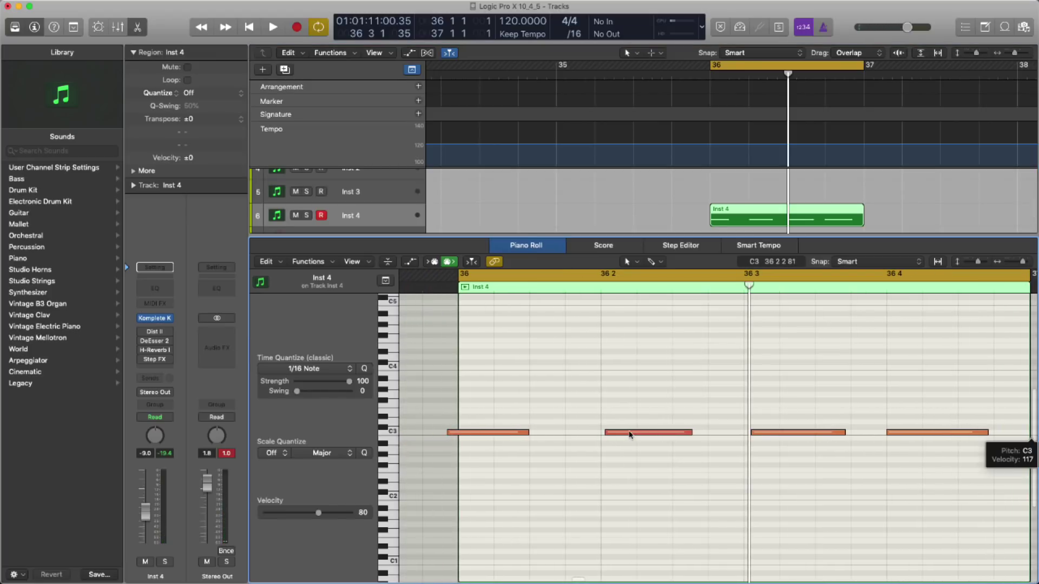
{"action": "scroll", "coordinate": [628, 452], "scroll_direction": "left", "scroll_amount": 2}
{"action": "mouse_move", "coordinate": [504, 435]}
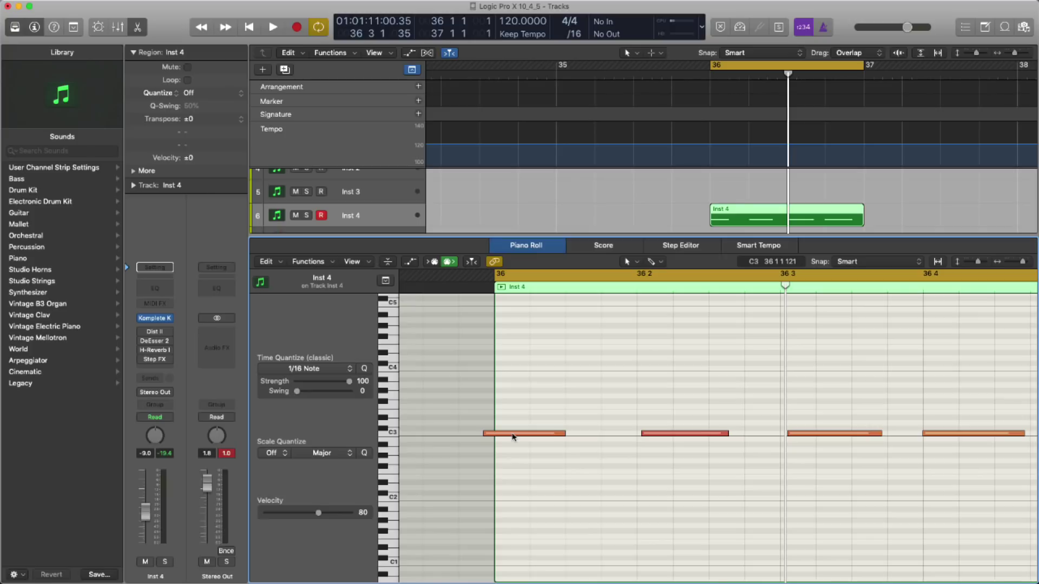
{"action": "left_click_drag", "start_coordinate": [494, 433], "coordinate": [498, 432]}
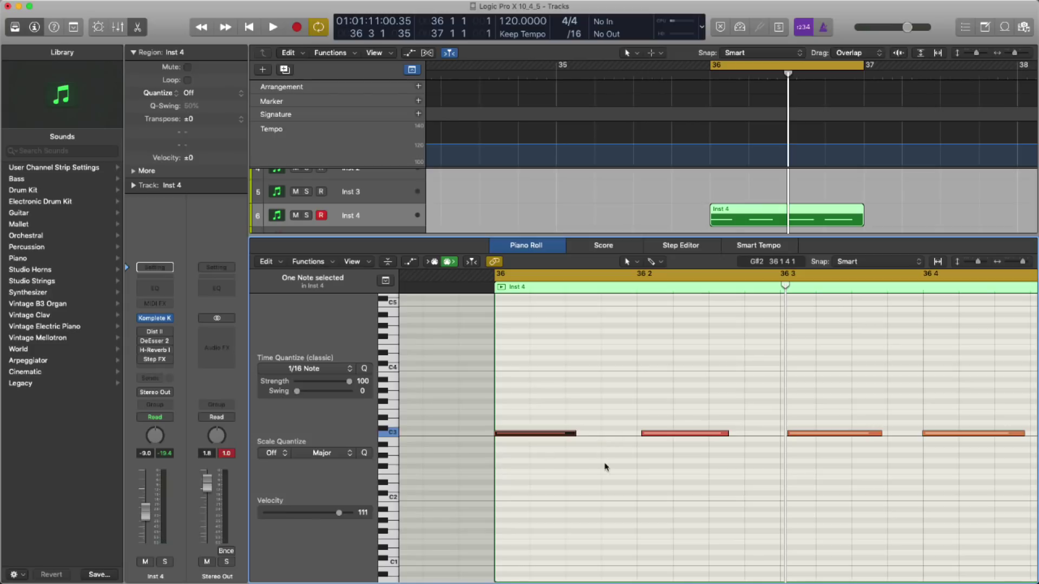
{"action": "left_click", "coordinate": [606, 465], "text": "ctrl+alt"}
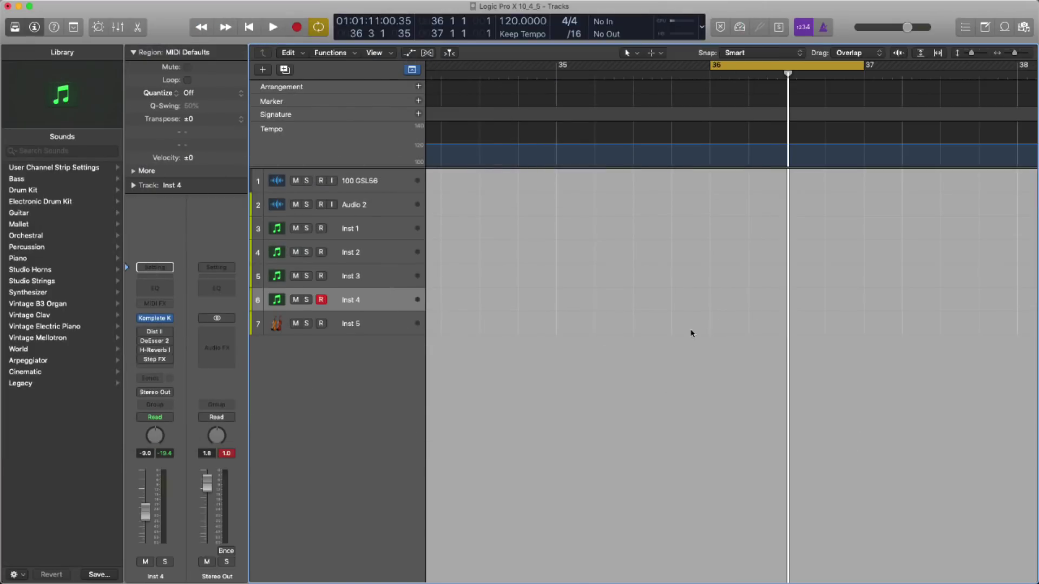
- Create an Inst 4 region across bars 36–37 and open it for note editing
{"action": "key", "text": "shift+r"}
{"action": "key", "text": "super+Left"}
{"action": "key", "text": "super+Left"}
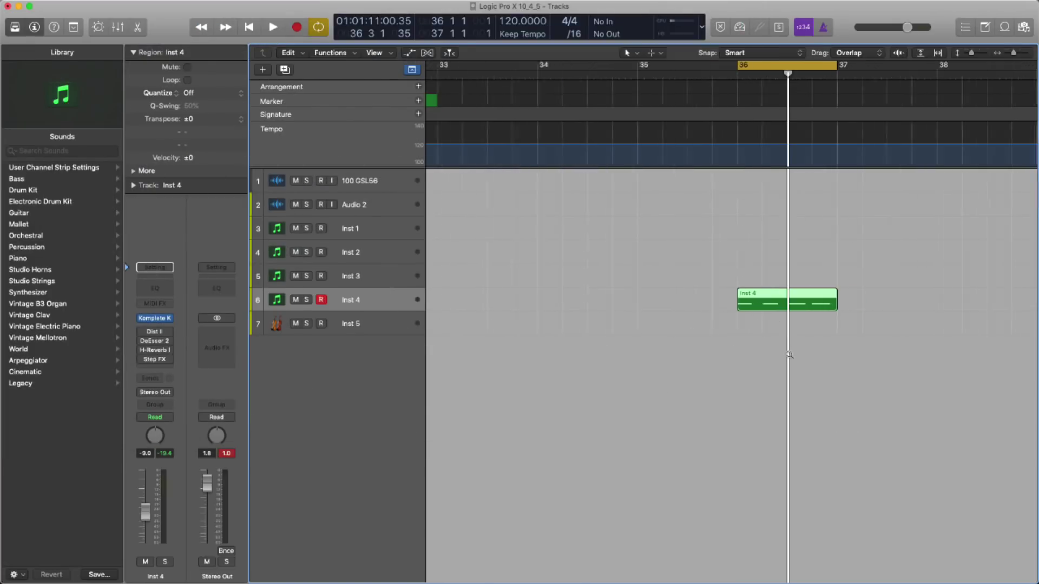
{"action": "scroll", "coordinate": [758, 325], "scroll_direction": "right", "scroll_amount": 2}
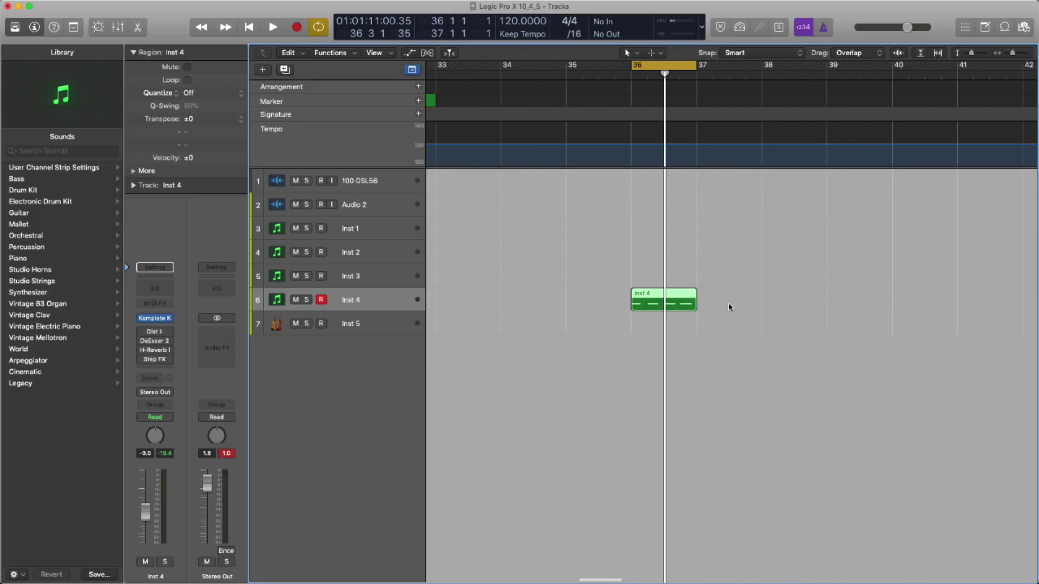
{"action": "double_click", "coordinate": [692, 303]}
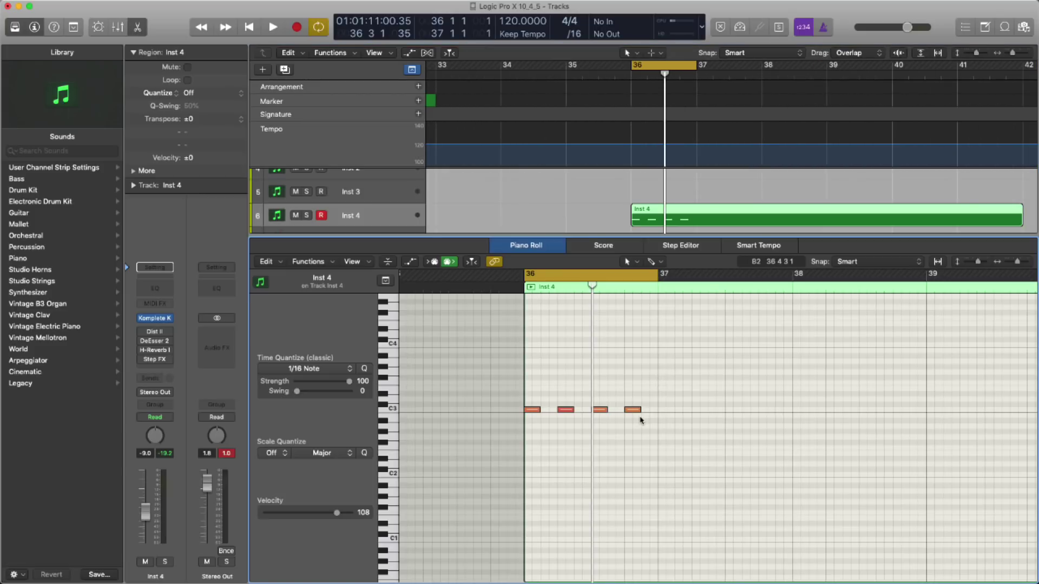
- Marquee the four C3 notes with a time range, then undo the stretch to restore their short length
{"action": "left_click_drag", "start_coordinate": [641, 421], "coordinate": [524, 407]}
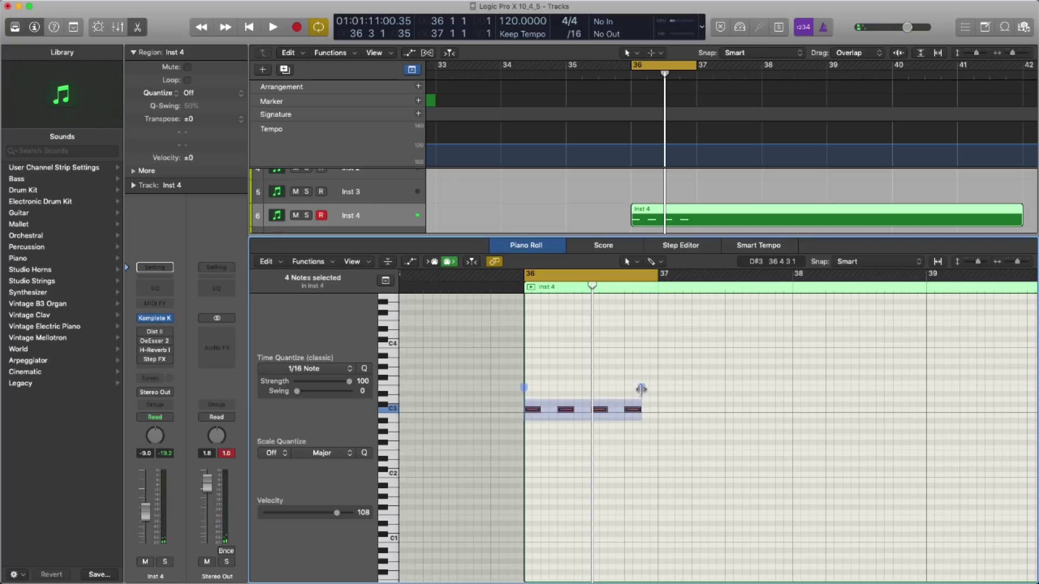
{"action": "left_click_drag", "start_coordinate": [640, 390], "coordinate": [994, 406]}
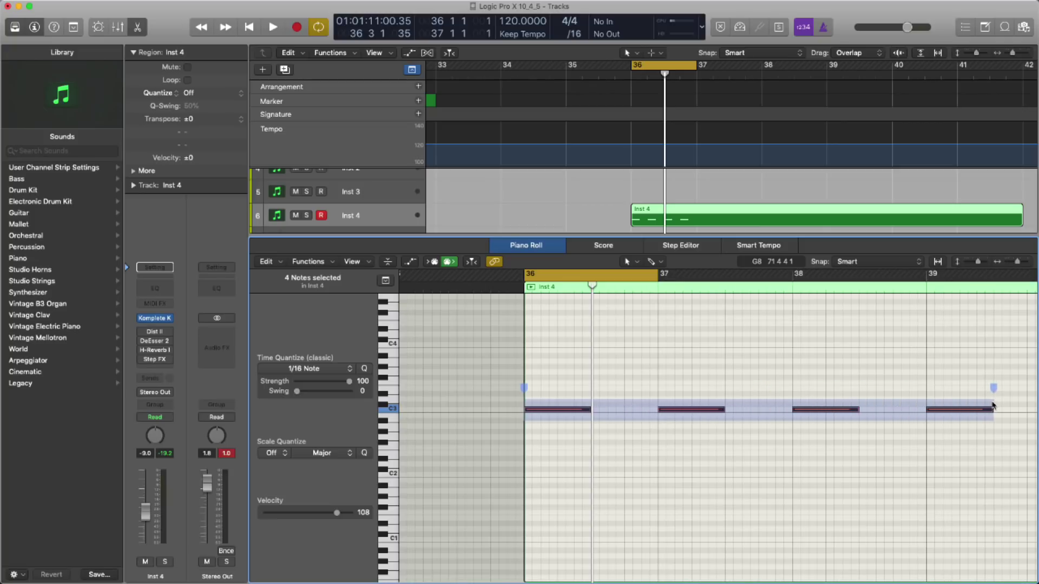
{"action": "left_click", "coordinate": [863, 457]}
{"action": "left_click_drag", "start_coordinate": [954, 377], "coordinate": [658, 433]}
{"action": "key", "text": "super+z"}
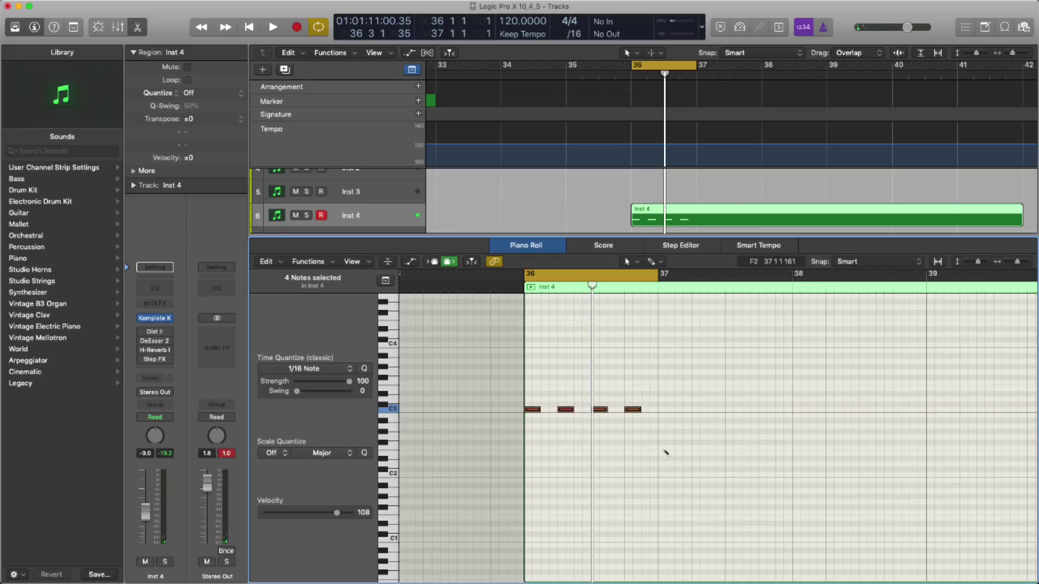
- Try time-range marquees over the notes, then select all four C3 notes individually
{"action": "left_click_drag", "start_coordinate": [640, 418], "coordinate": [522, 400]}
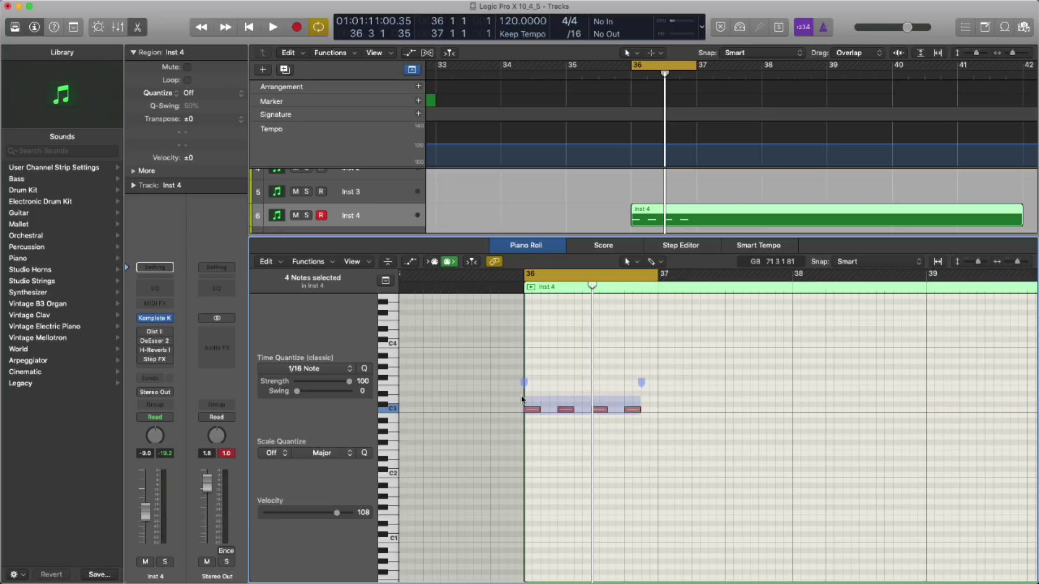
{"action": "left_click", "coordinate": [638, 431]}
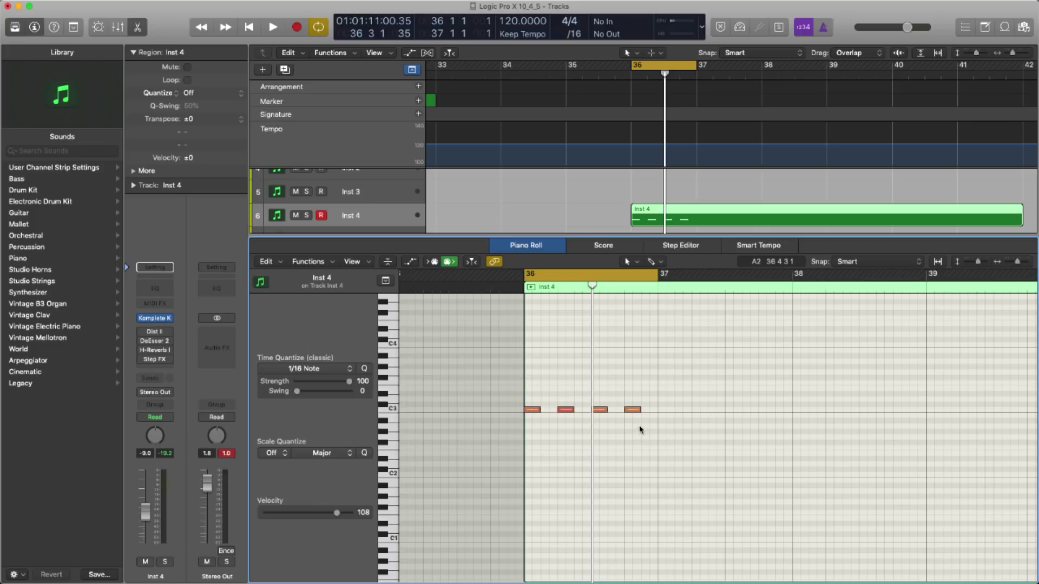
{"action": "left_click_drag", "start_coordinate": [641, 424], "coordinate": [531, 406]}
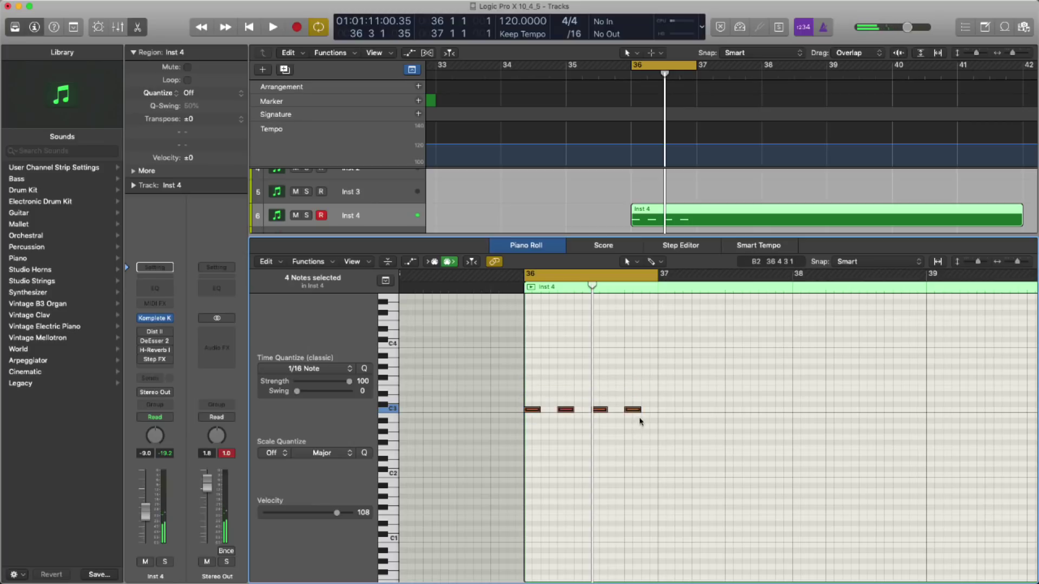
{"action": "left_click_drag", "start_coordinate": [640, 420], "coordinate": [526, 404]}
{"action": "left_click", "coordinate": [609, 412]}
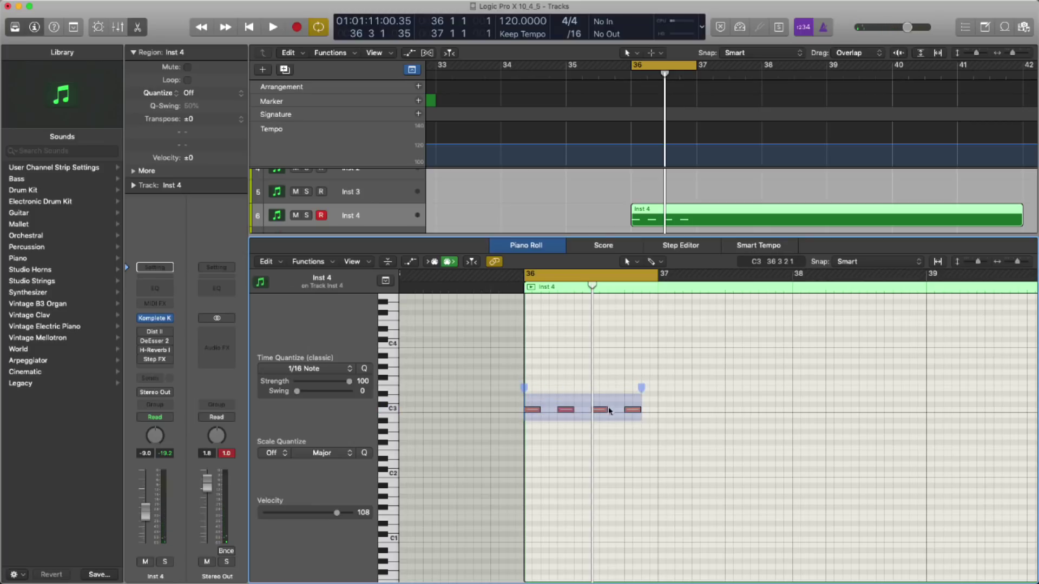
{"action": "left_click", "coordinate": [633, 410]}
{"action": "left_click", "coordinate": [600, 410], "text": "shift"}
{"action": "left_click", "coordinate": [566, 410], "text": "shift"}
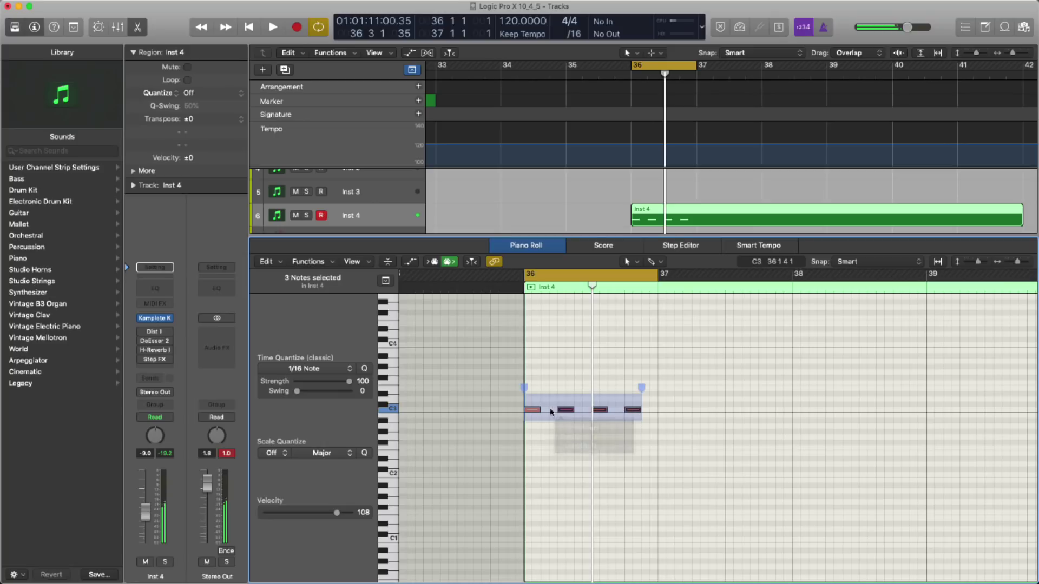
{"action": "left_click", "coordinate": [538, 411], "text": "shift"}
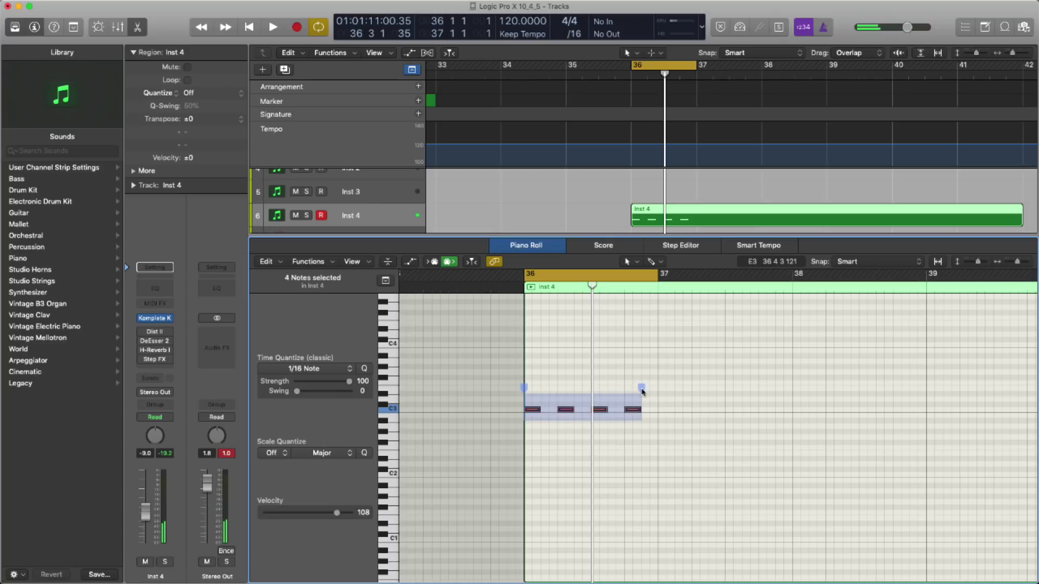
- Stretch the four notes toward bar 39, then compress them tightly together early in bar 36
{"action": "left_click_drag", "start_coordinate": [641, 388], "coordinate": [995, 381]}
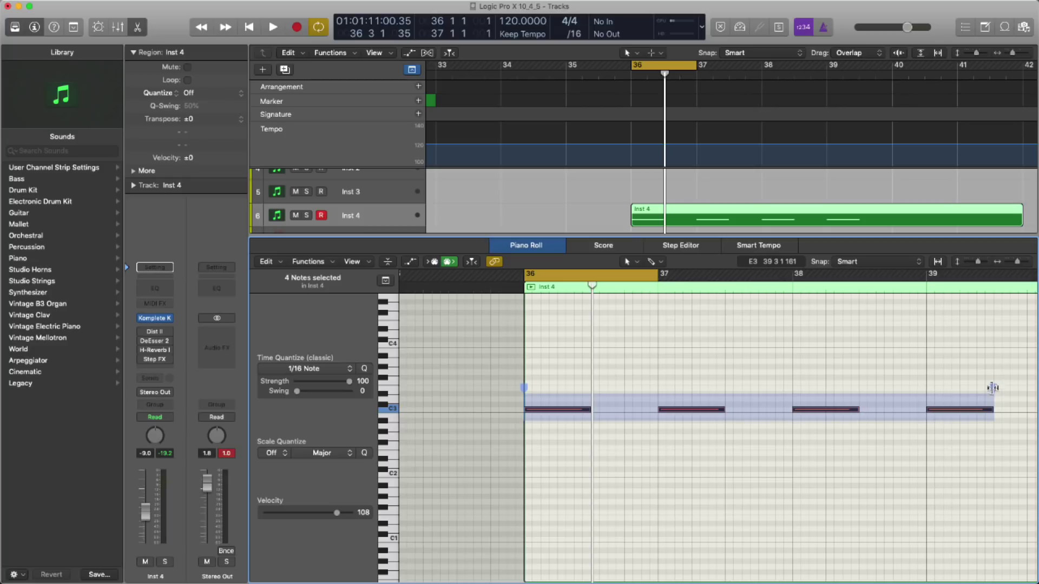
{"action": "left_click_drag", "start_coordinate": [994, 388], "coordinate": [583, 379]}
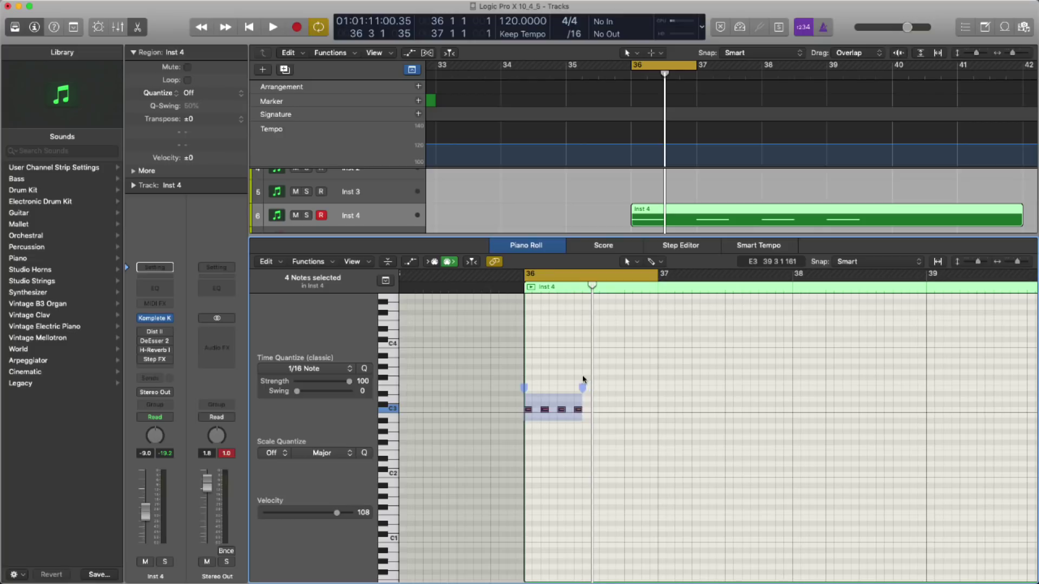
{"action": "left_click_drag", "start_coordinate": [583, 380], "coordinate": [560, 411]}
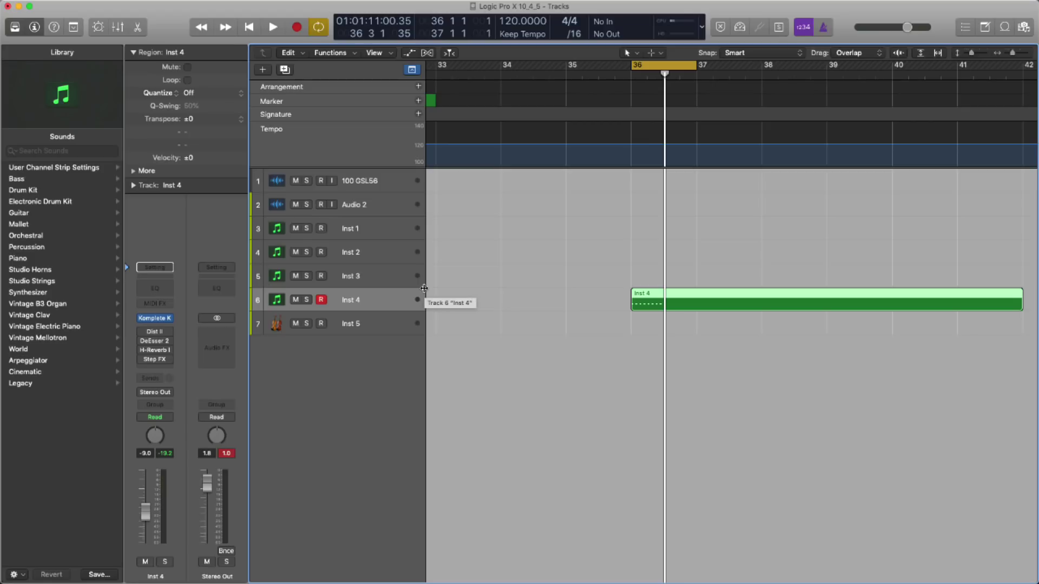
- Widen the track headers to reveal On/Off buttons, turn Inst 4 on, and zoom the timeline out
{"action": "left_click_drag", "start_coordinate": [426, 309], "coordinate": [430, 318]}
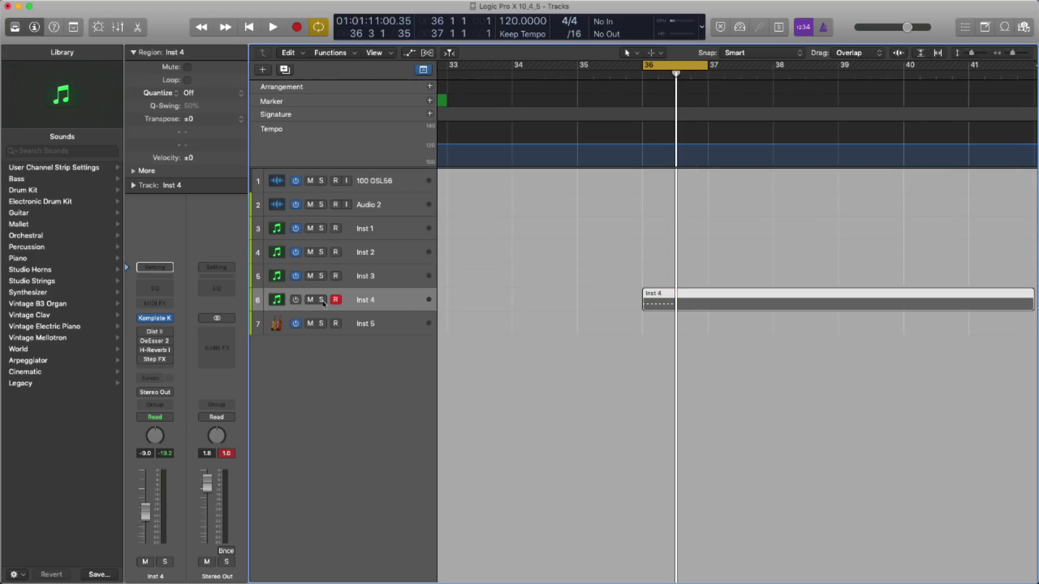
{"action": "left_click", "coordinate": [295, 300]}
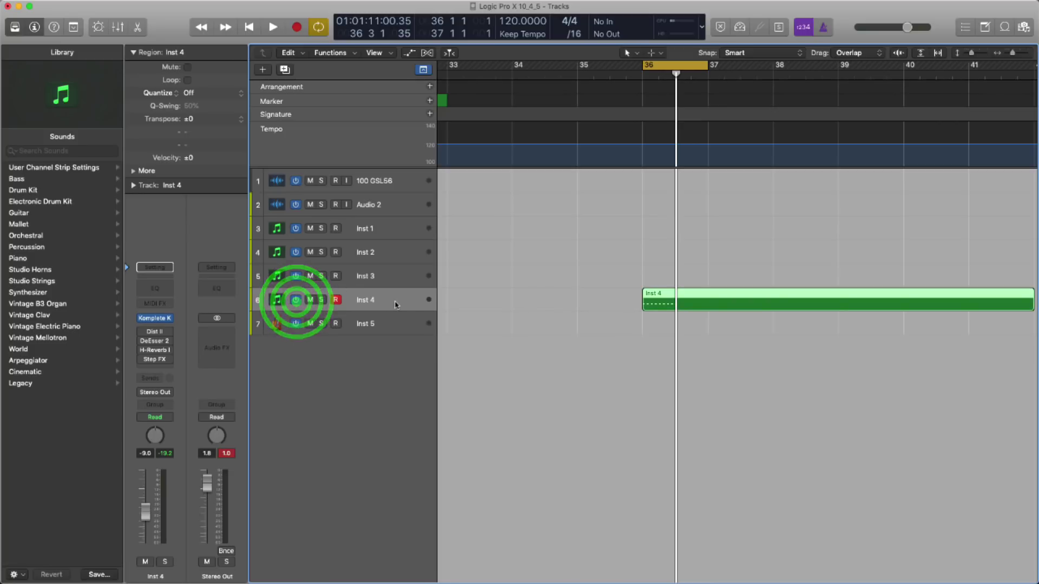
{"action": "left_click", "coordinate": [546, 319], "text": "ctrl+alt"}
{"action": "left_click", "coordinate": [546, 319], "text": "ctrl+alt"}
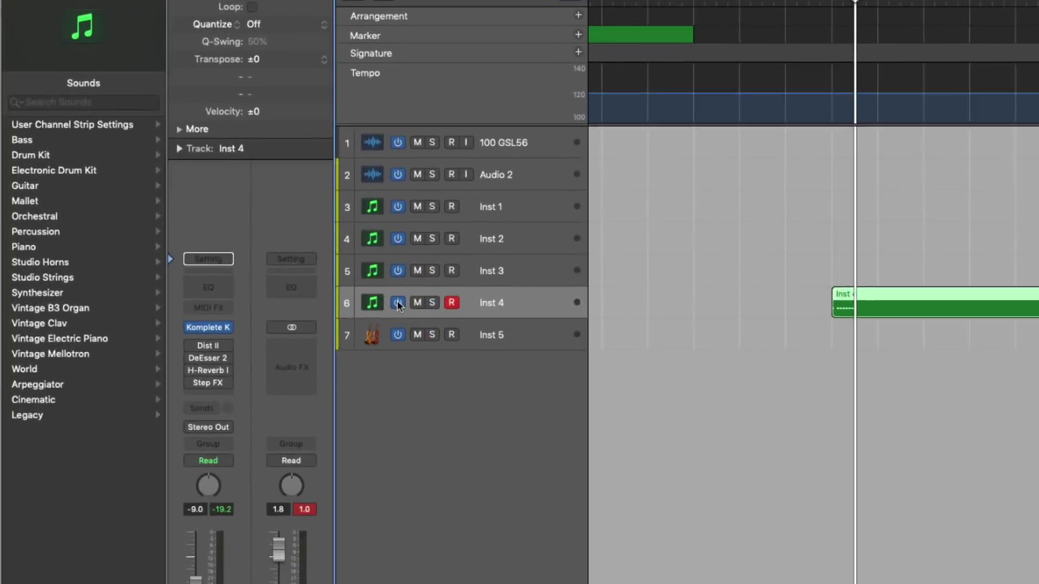
- Toggle the Inst 4 track on and off several times, leaving it off with plug-ins unloaded
{"action": "left_click", "coordinate": [313, 301]}
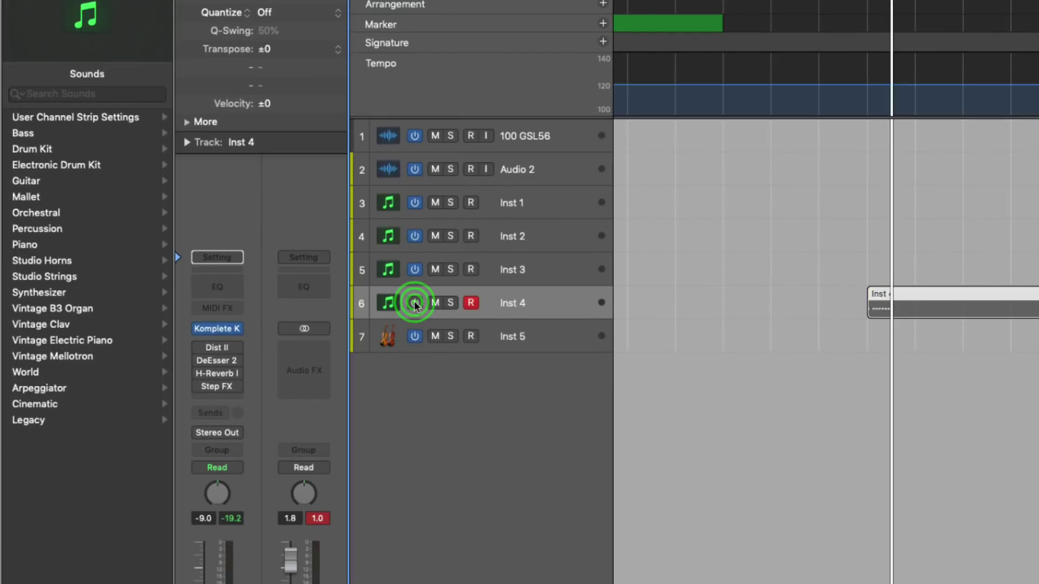
{"action": "left_click_drag", "start_coordinate": [200, 344], "coordinate": [200, 401]}
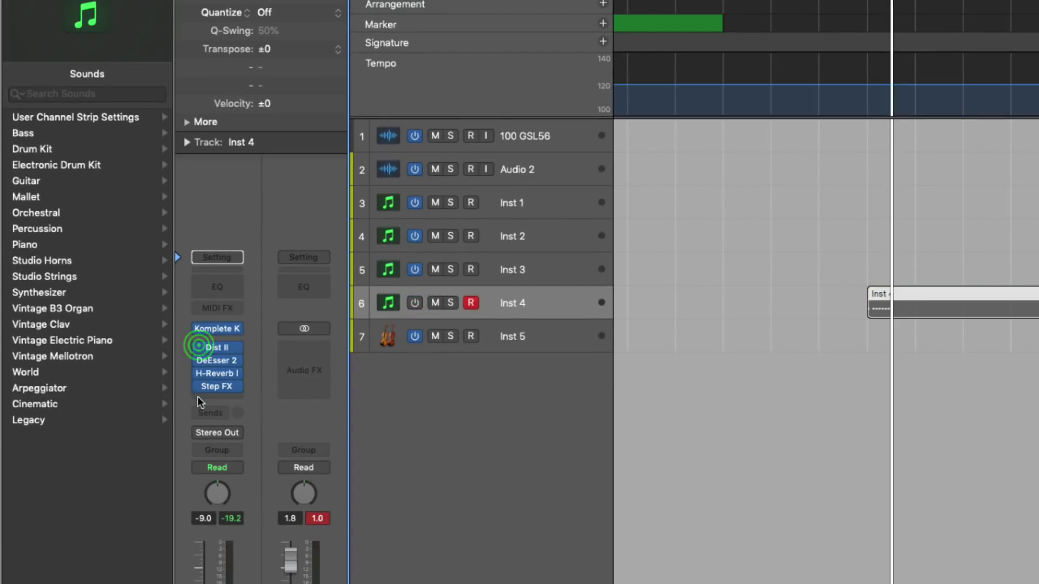
{"action": "left_click", "coordinate": [413, 304]}
{"action": "left_click", "coordinate": [413, 305]}
{"action": "left_click", "coordinate": [414, 305]}
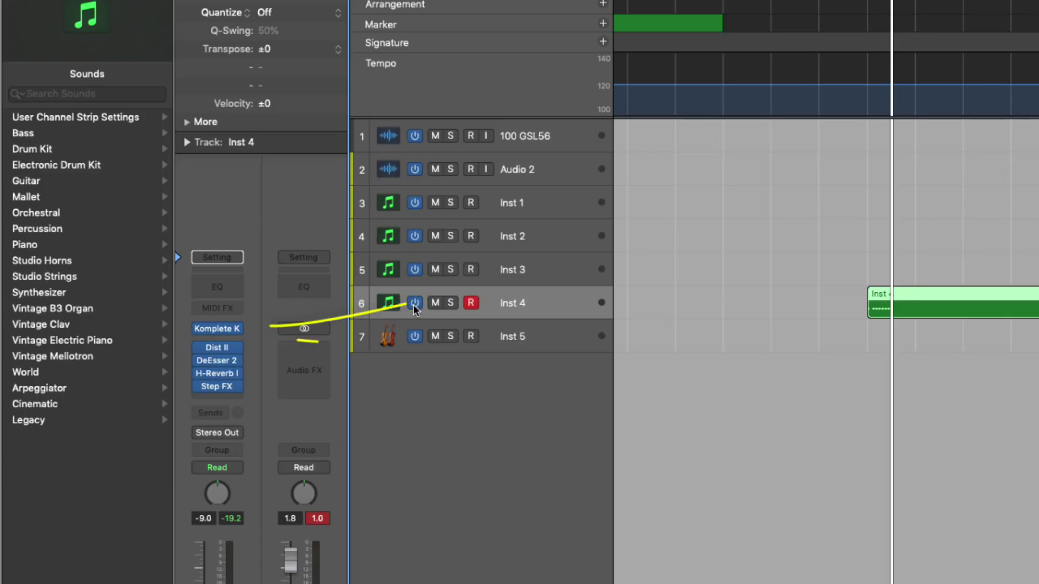
{"action": "left_click", "coordinate": [414, 304]}
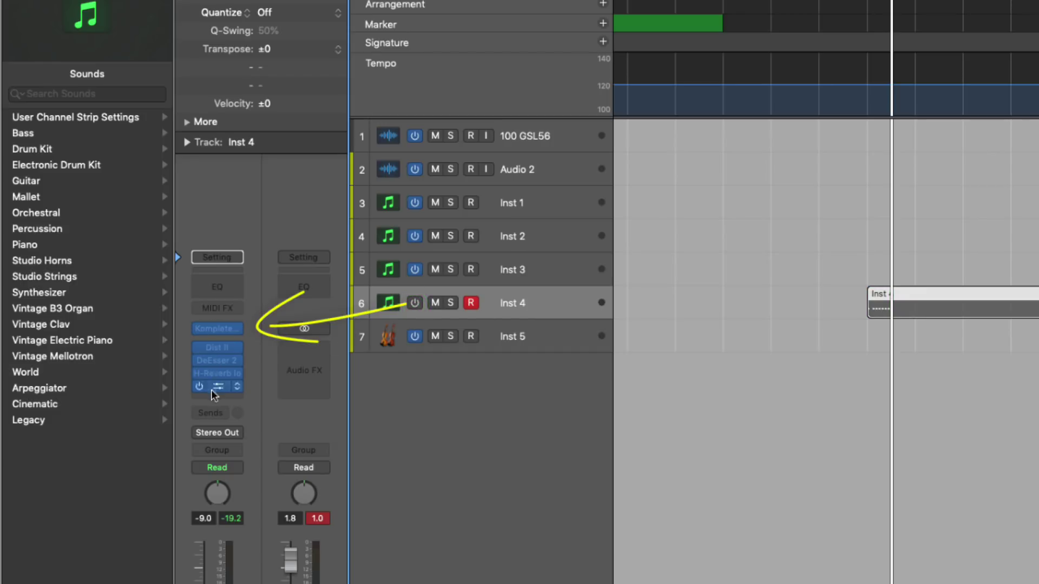
{"action": "mouse_move", "coordinate": [211, 332]}
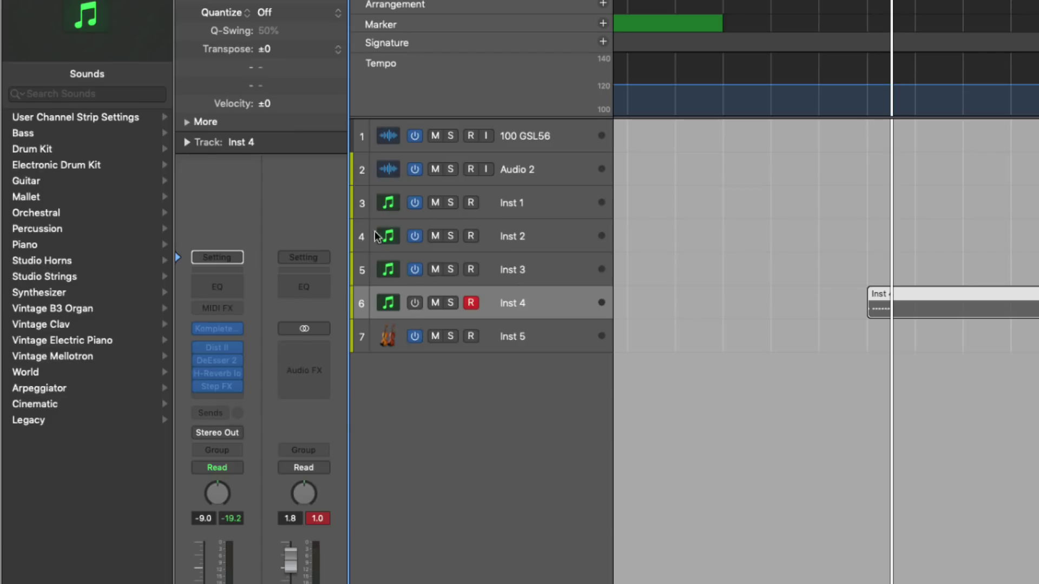
- Switch Inst 4 back on to reload its plug-ins, then turn it off again
{"action": "left_click", "coordinate": [414, 304]}
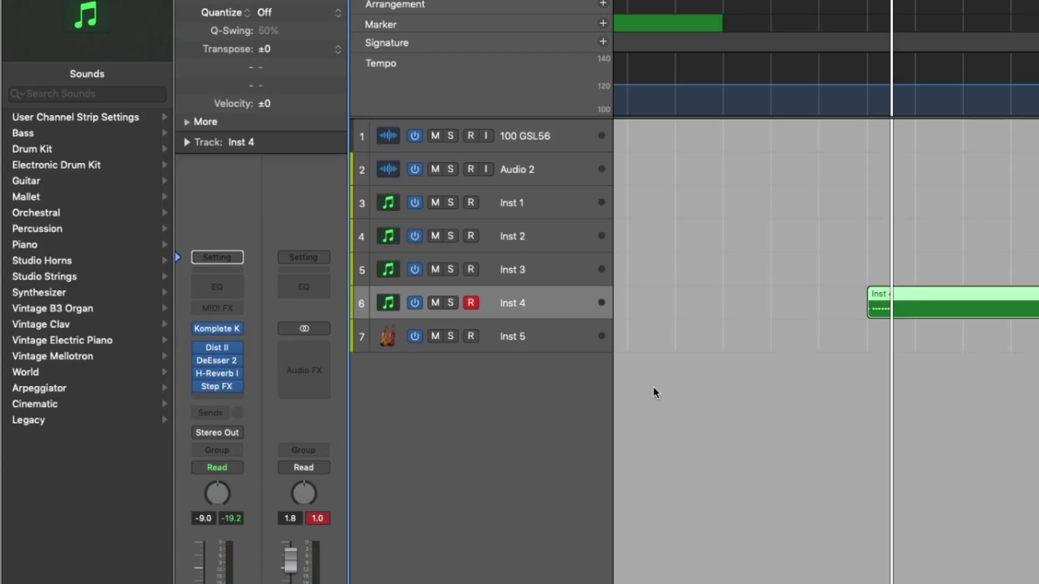
{"action": "left_click", "coordinate": [415, 303]}
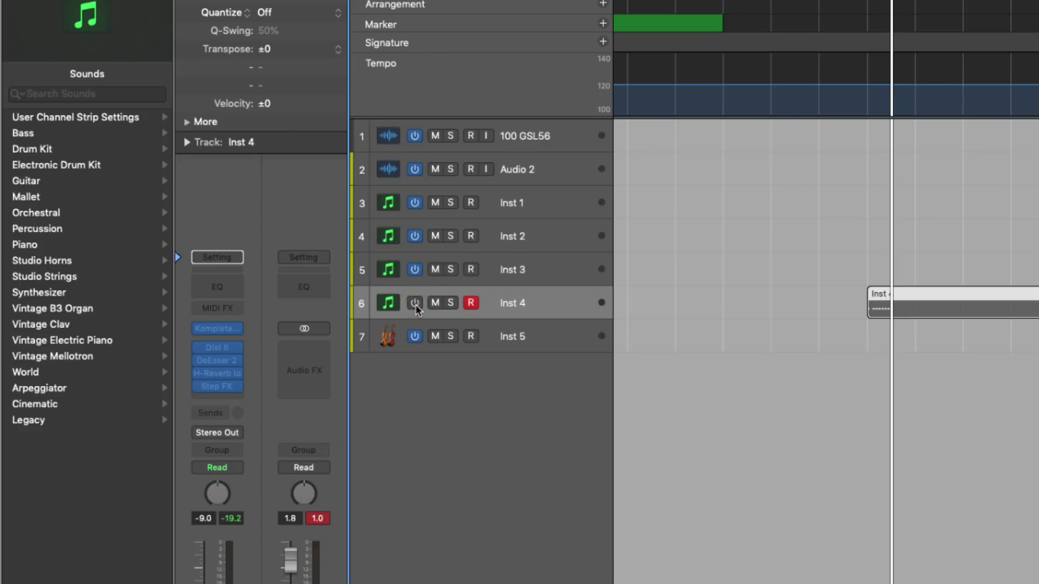